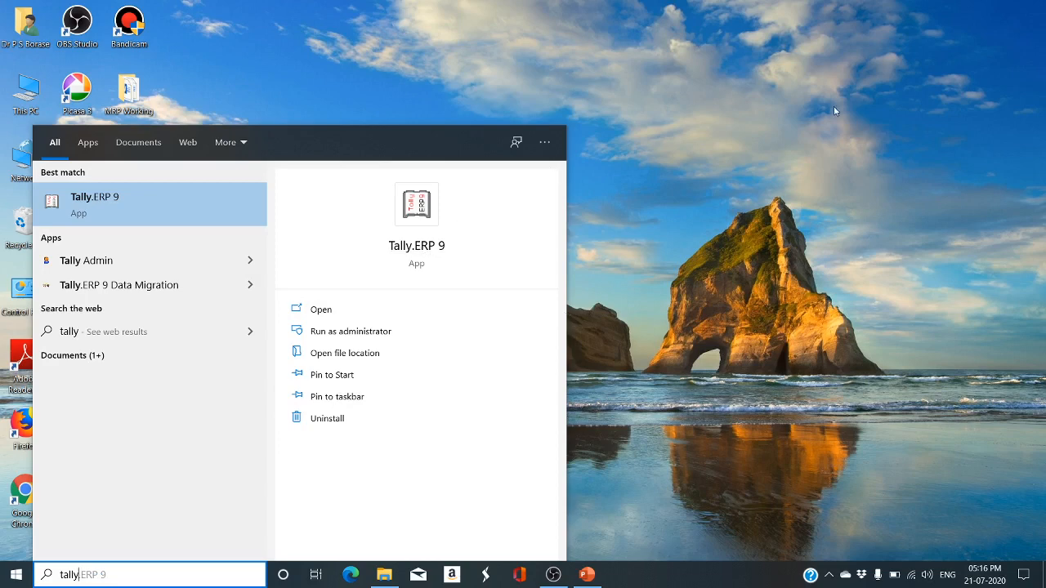
Dismiss the Windows search results and launch Tally.ERP 9 from the desktop.
click(777, 155)
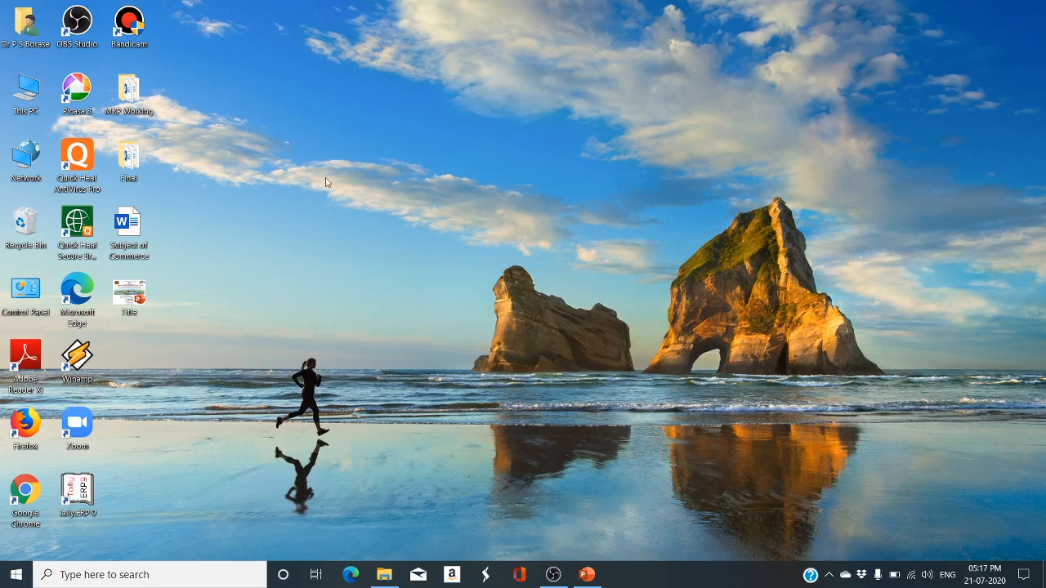
double_click(76, 493)
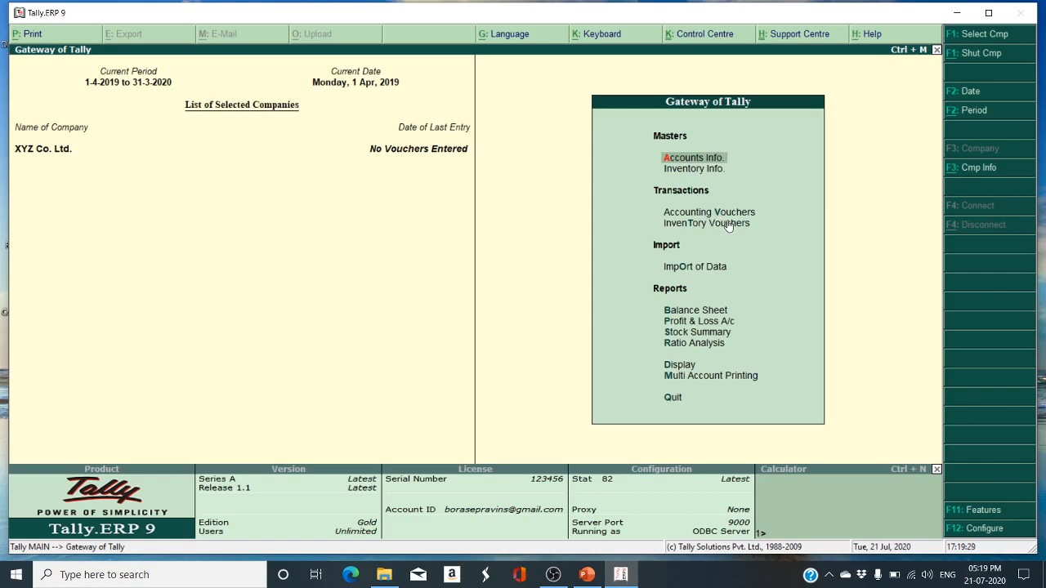
Look through the Gateway of Tally entries from Inventory Info. to Ratio Analysis and back to Inventory Vouchers.
click(706, 173)
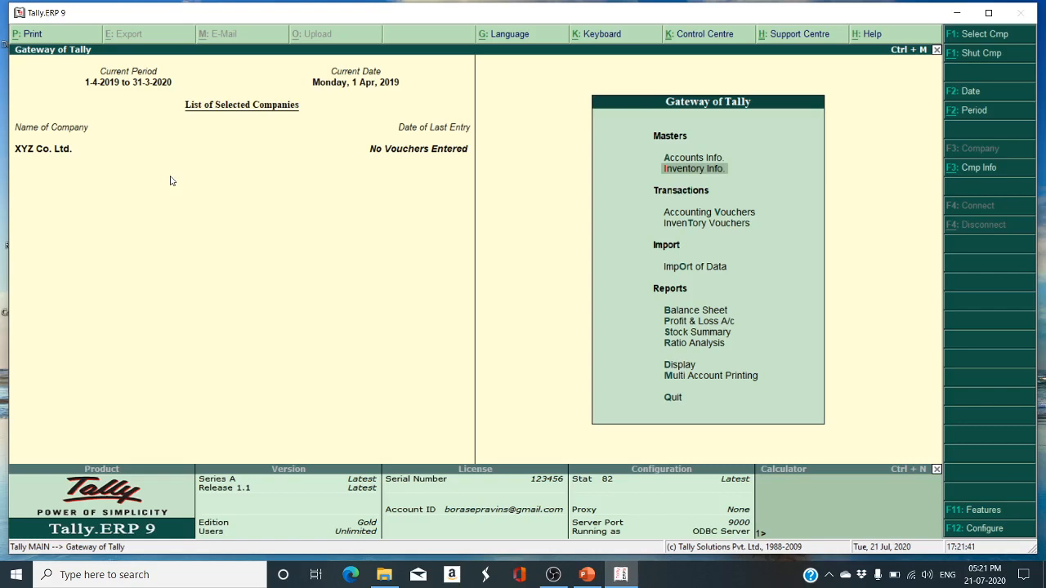
key(Down)
key(Down)
key(Down)
key(Down)
key(Down)
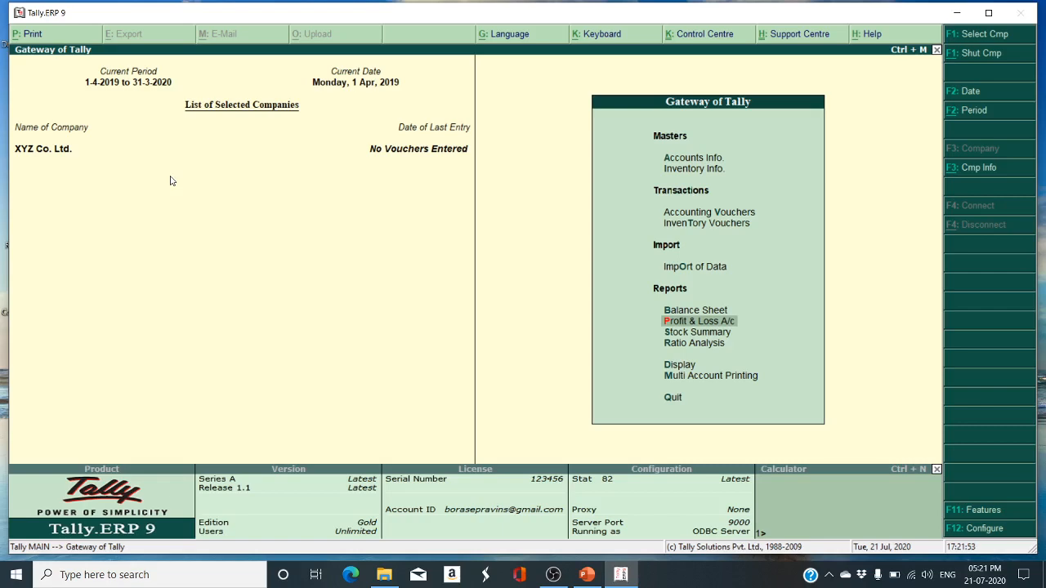
key(Down)
key(Down)
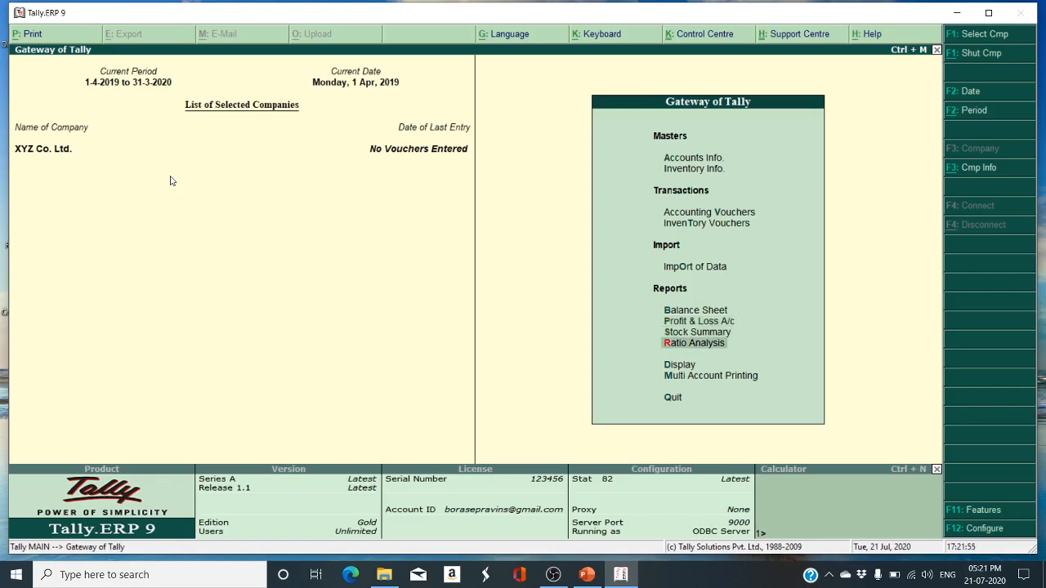
key(Up)
key(Up)
key(Up)
key(Up)
key(Up)
key(Up)
key(Up)
key(Up)
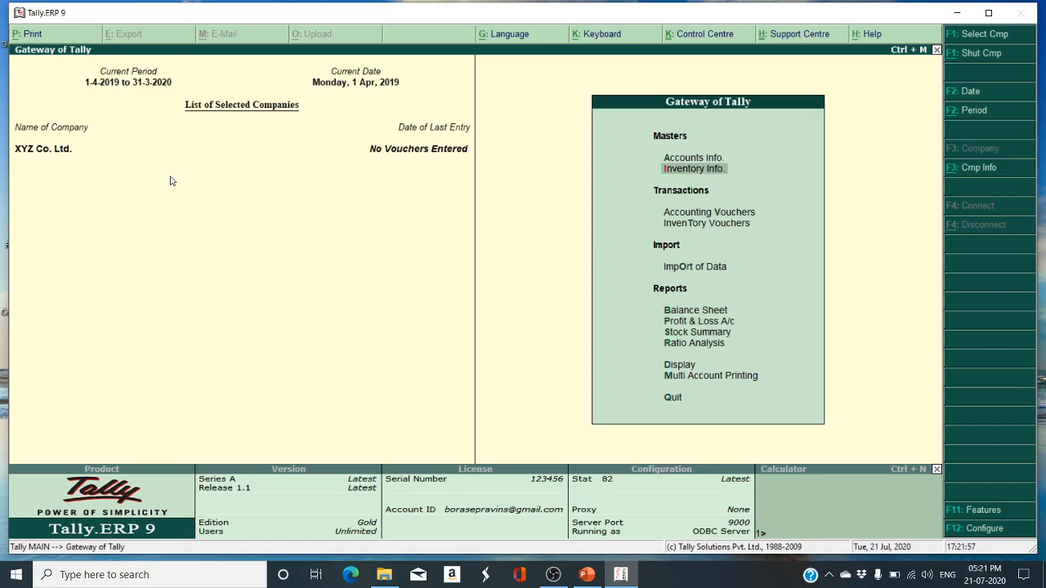
key(Down)
key(Down)
key(Down)
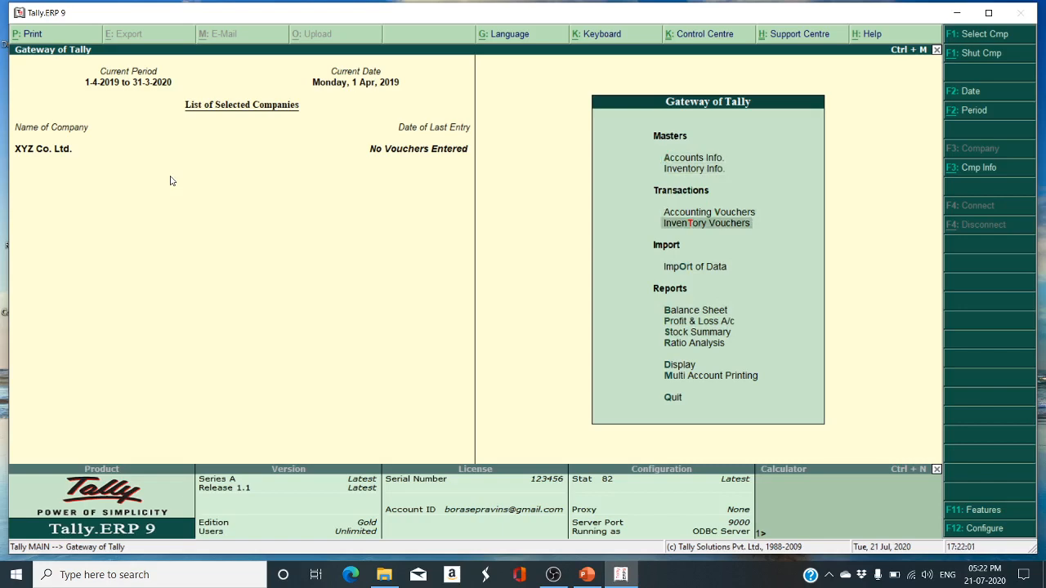
Call up the Quit confirmation from the Gateway of Tally twice and decline it each time.
key(Escape)
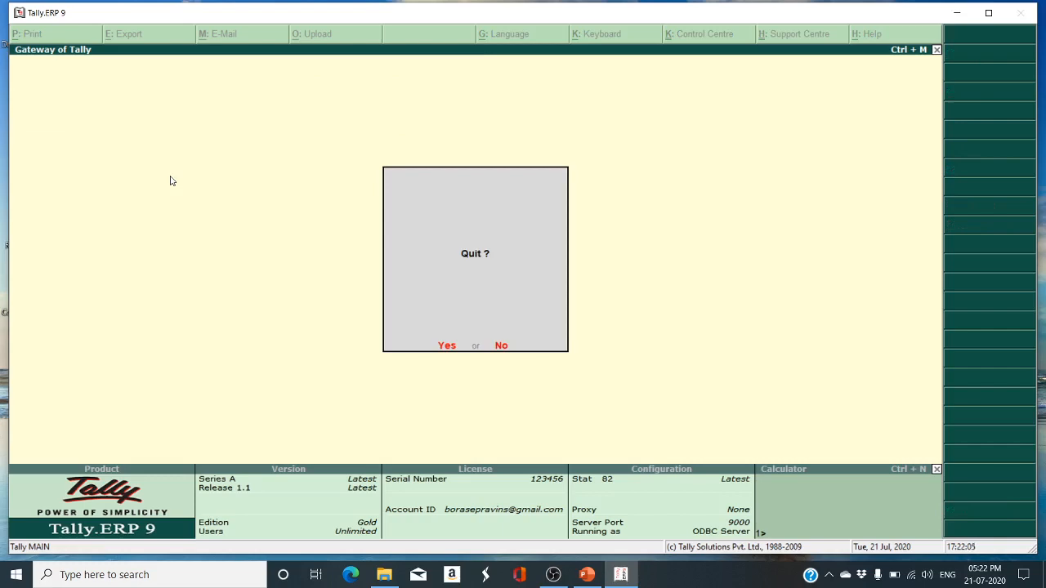
key(Escape)
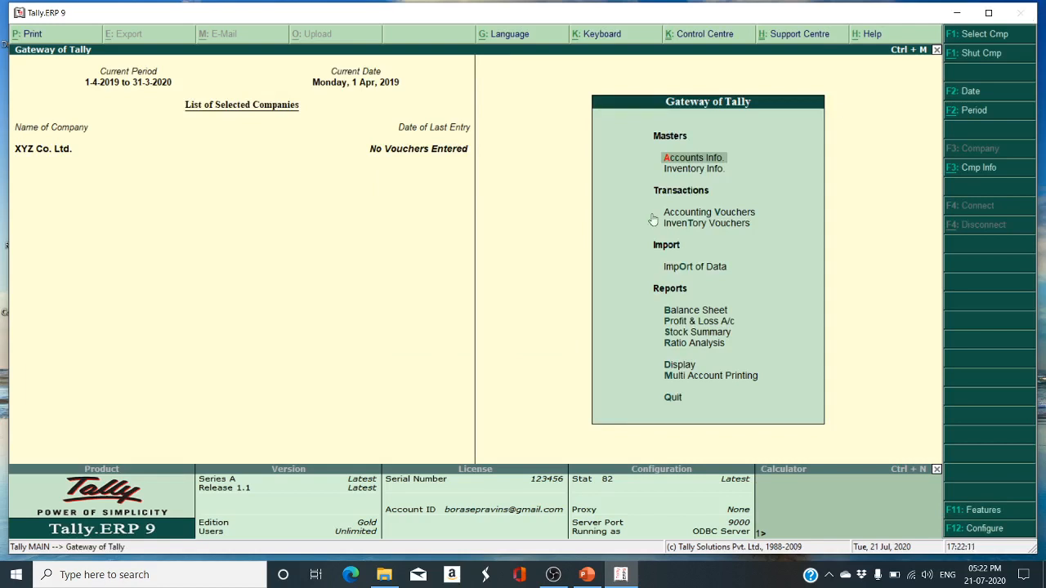
click(675, 399)
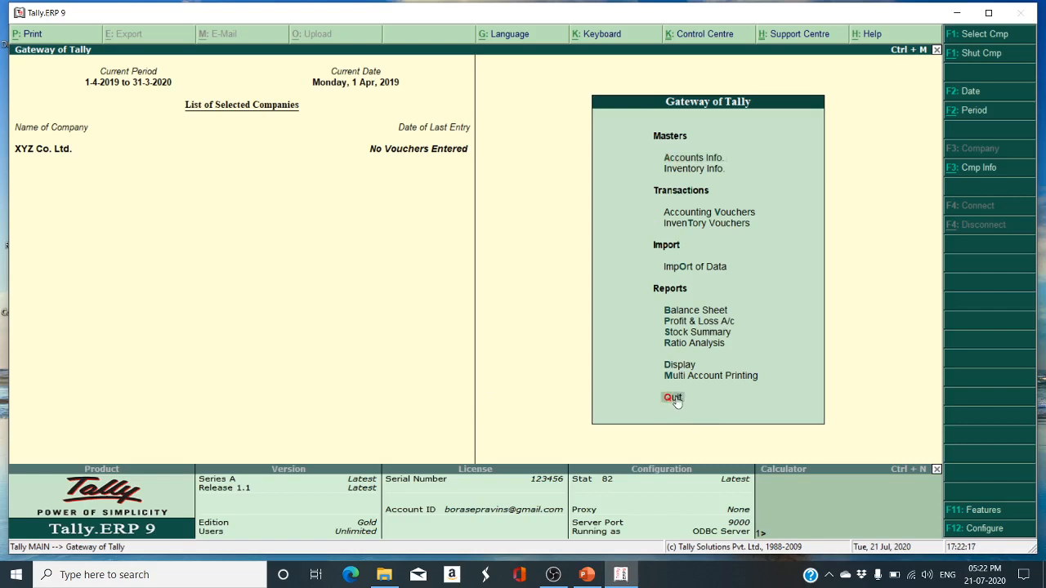
click(675, 399)
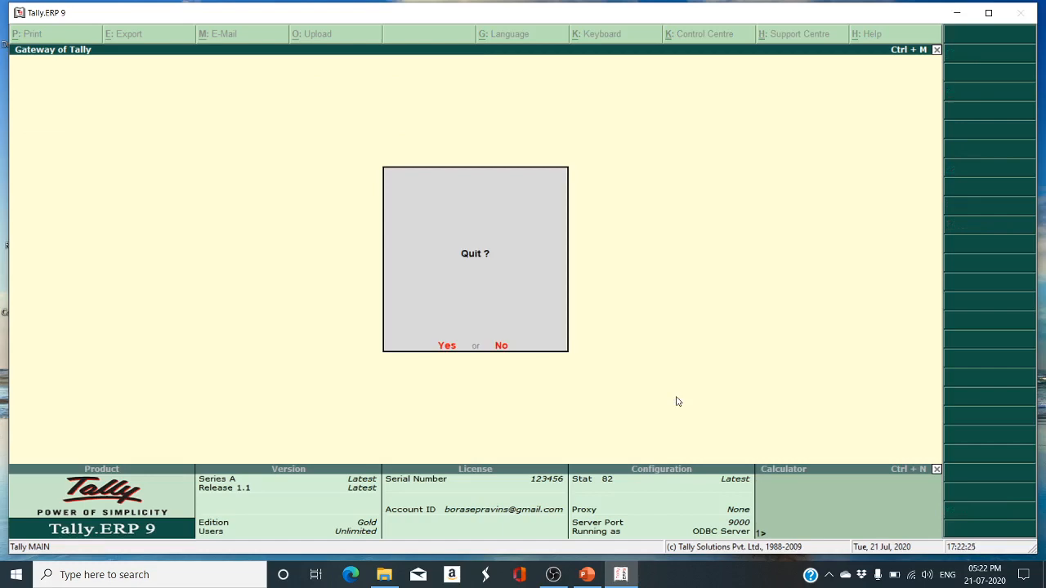
key(n)
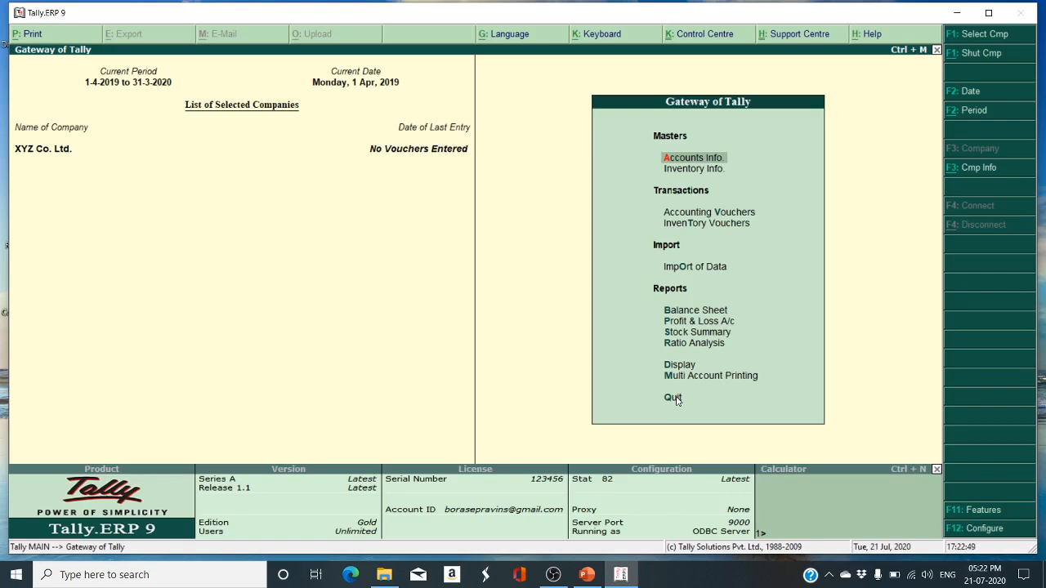
Examine the Masters and Transactions entries of the Gateway of Tally, comparing Accounts Info. with Inventory Info.
key(Down)
key(Down)
key(Down)
key(Down)
key(Down)
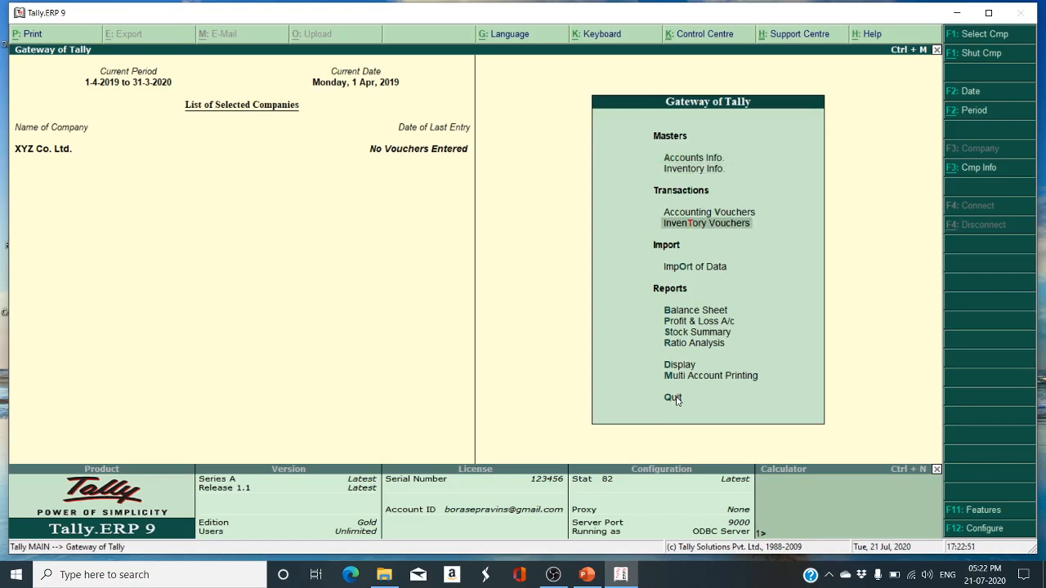
key(Up)
key(Up)
key(Up)
key(Up)
key(Up)
key(Up)
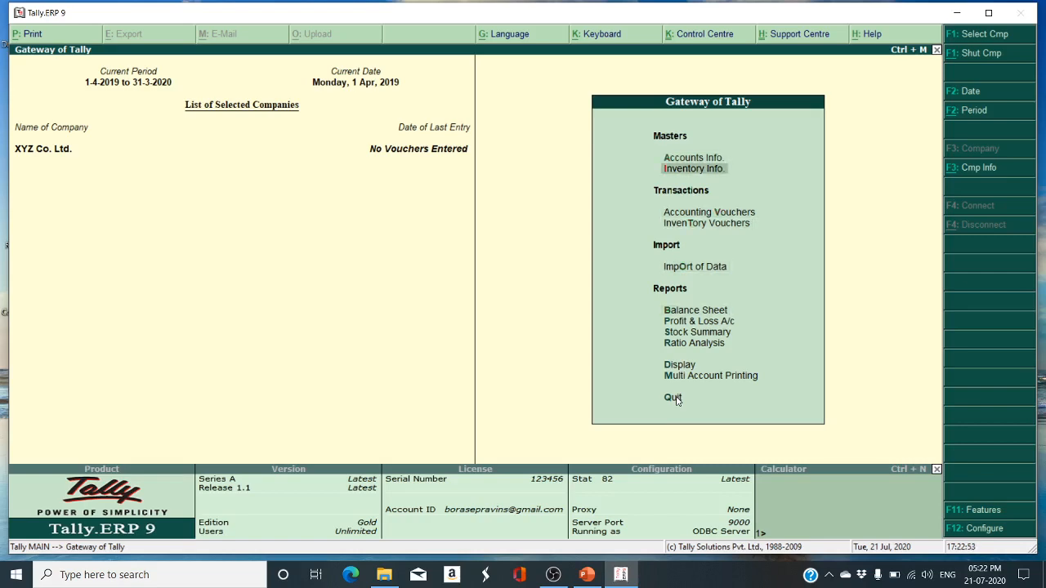
key(Down)
key(Down)
key(Down)
key(Down)
key(Up)
key(Up)
key(Up)
key(Down)
key(Up)
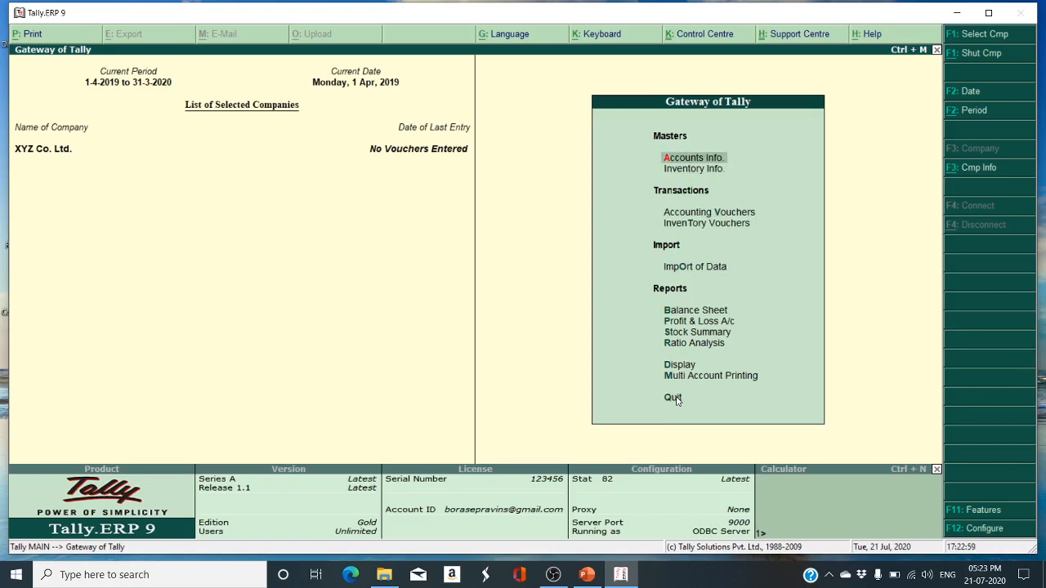
key(Down)
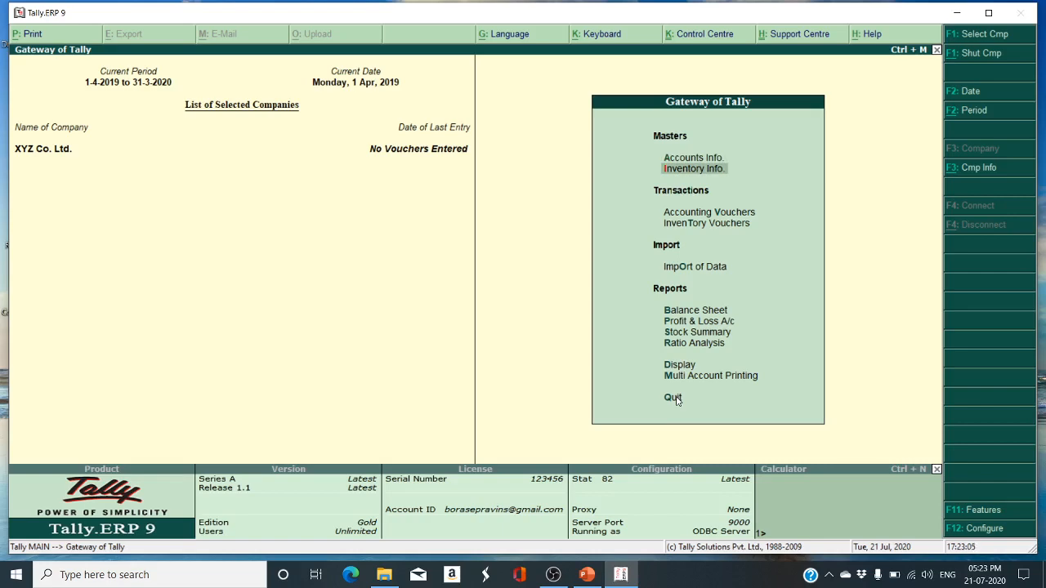
key(Up)
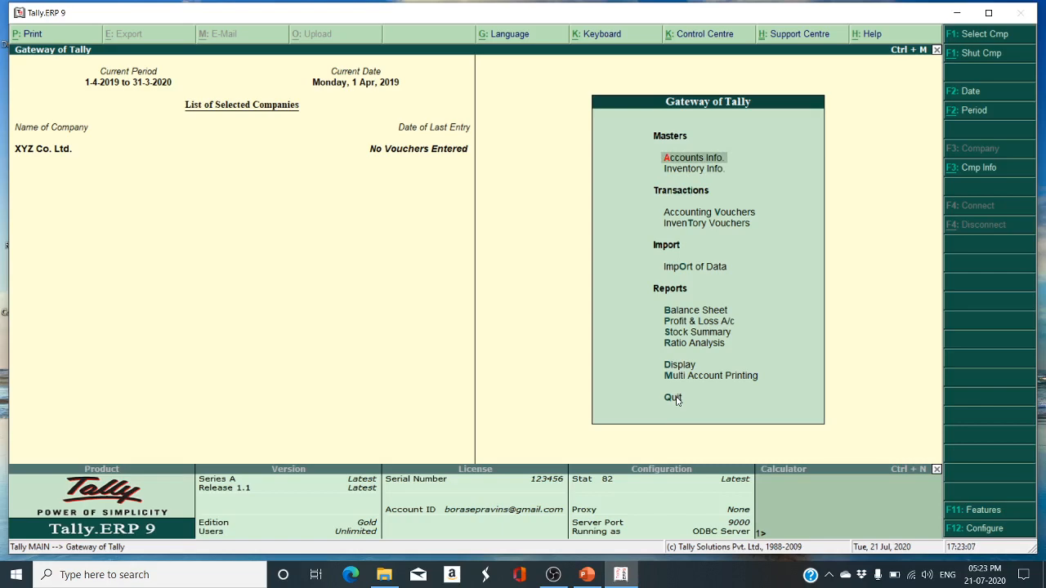
key(Down)
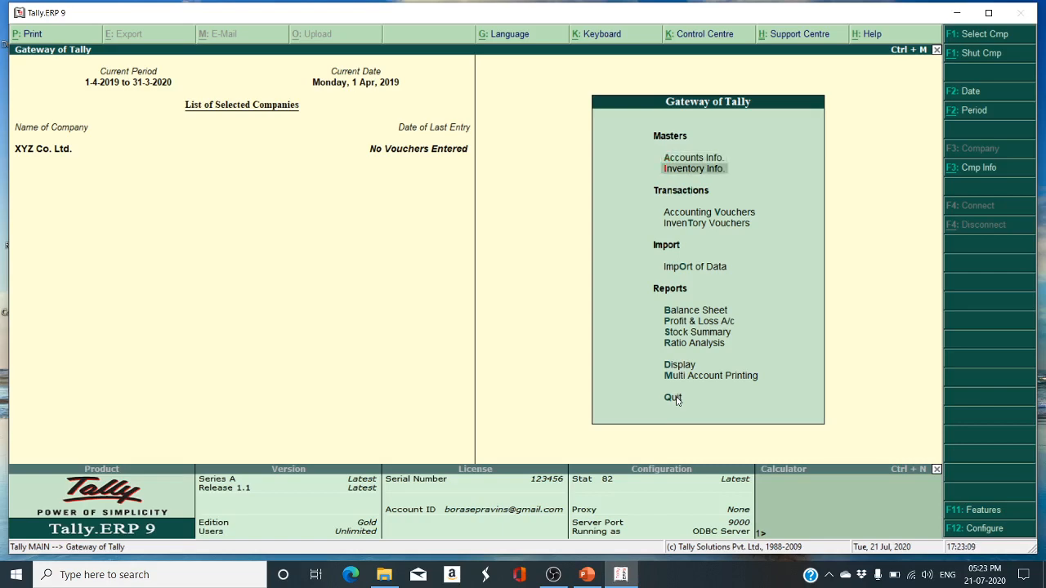
Examine the Gateway of Tally entries from Accounting Vouchers through Import and Reports down to Quit.
key(Down)
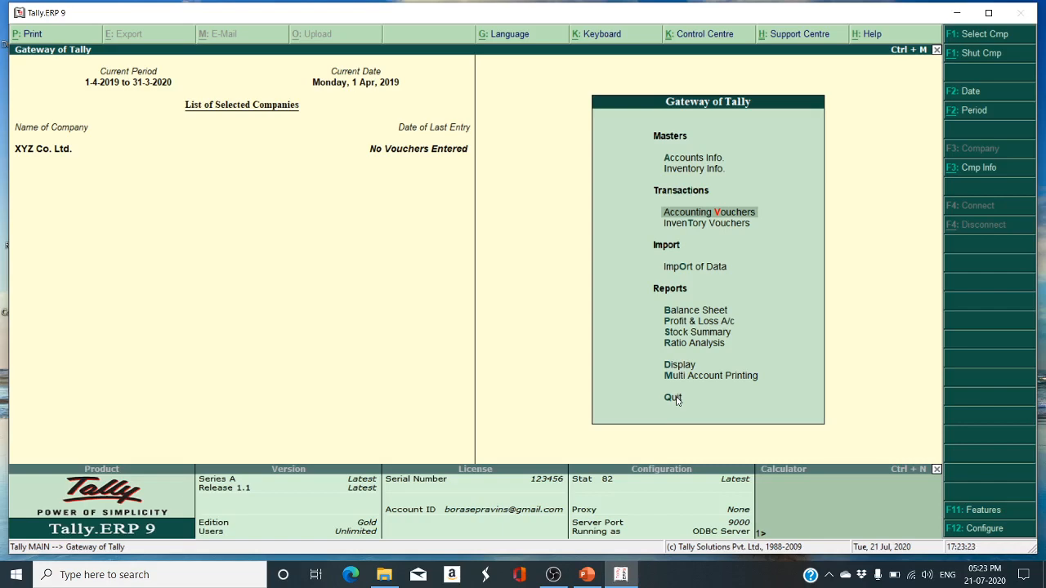
key(Down)
key(Down)
key(Down)
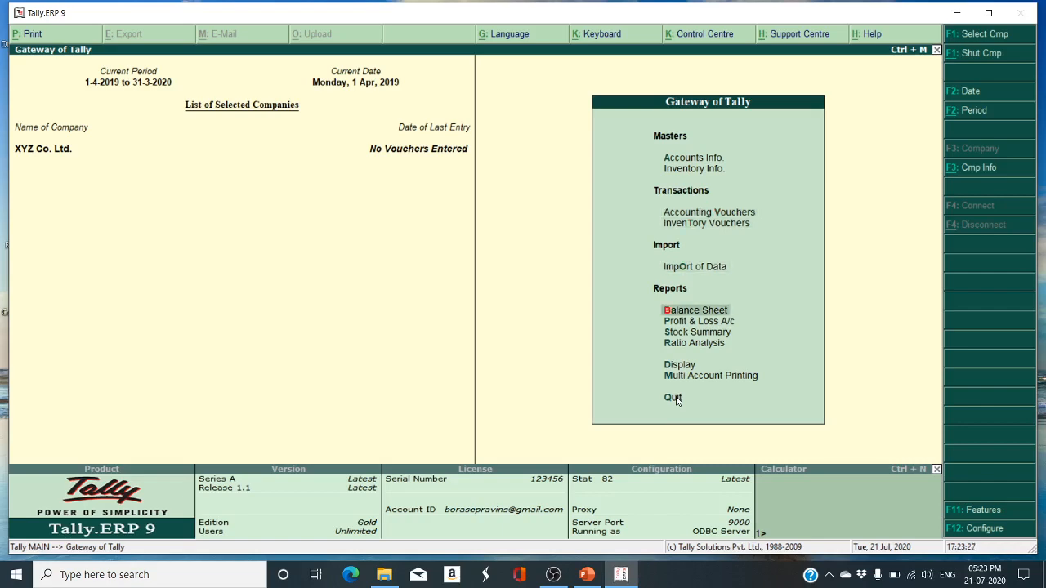
key(Down)
key(Down)
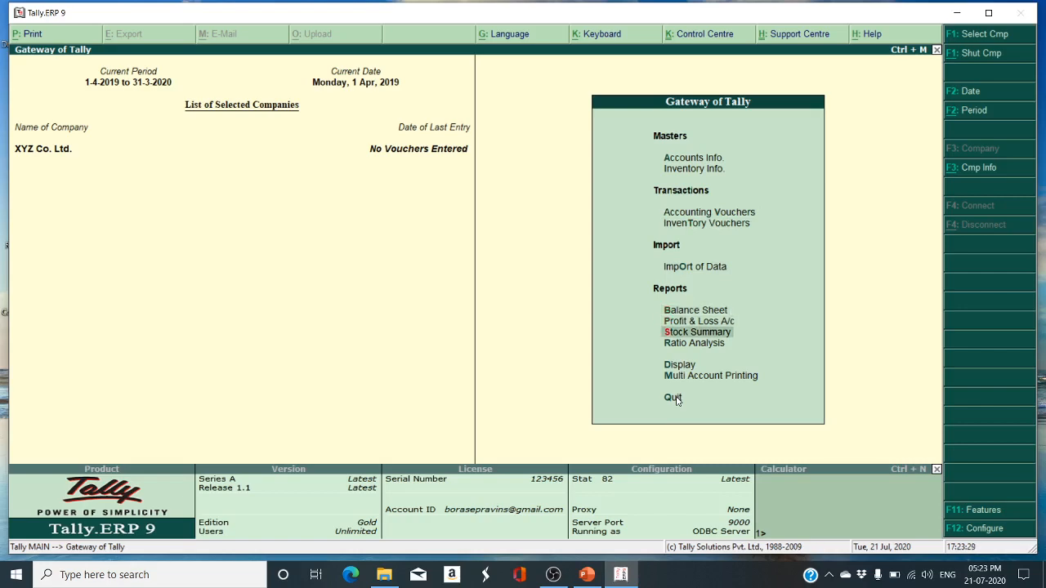
key(Up)
key(Up)
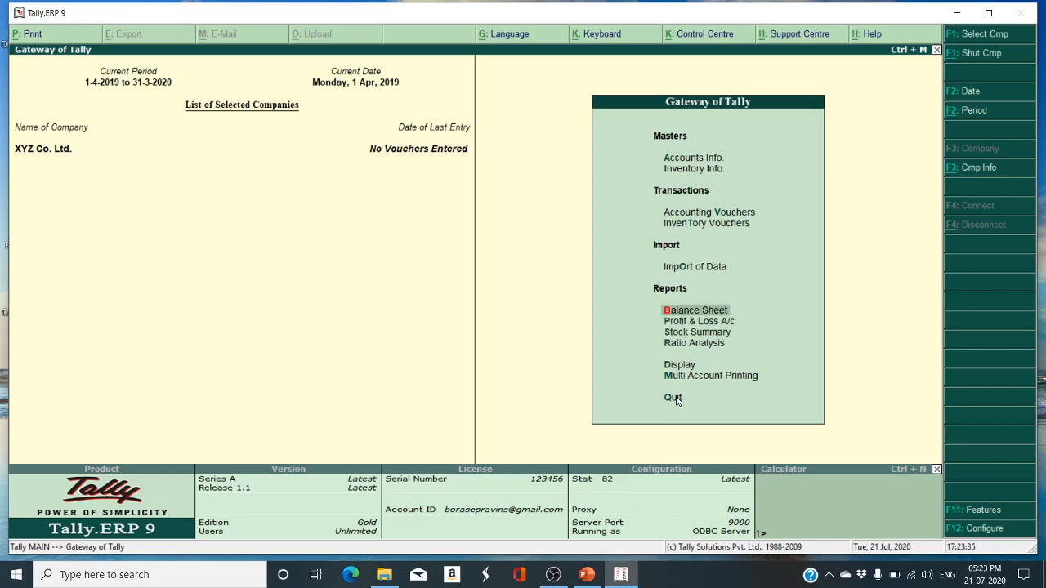
key(Down)
key(Down)
key(Down)
key(Down)
key(Down)
key(Down)
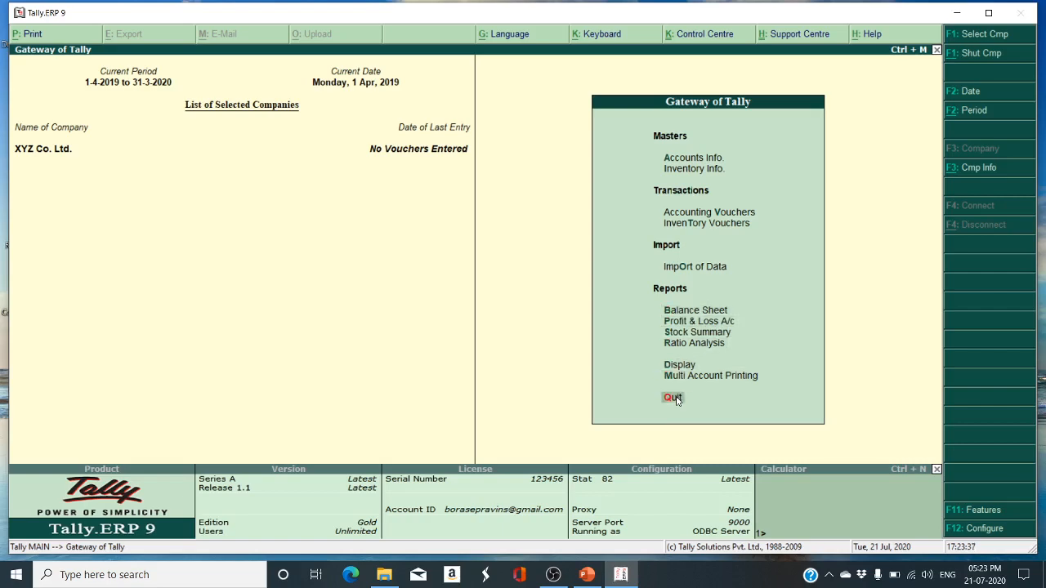
key(Up)
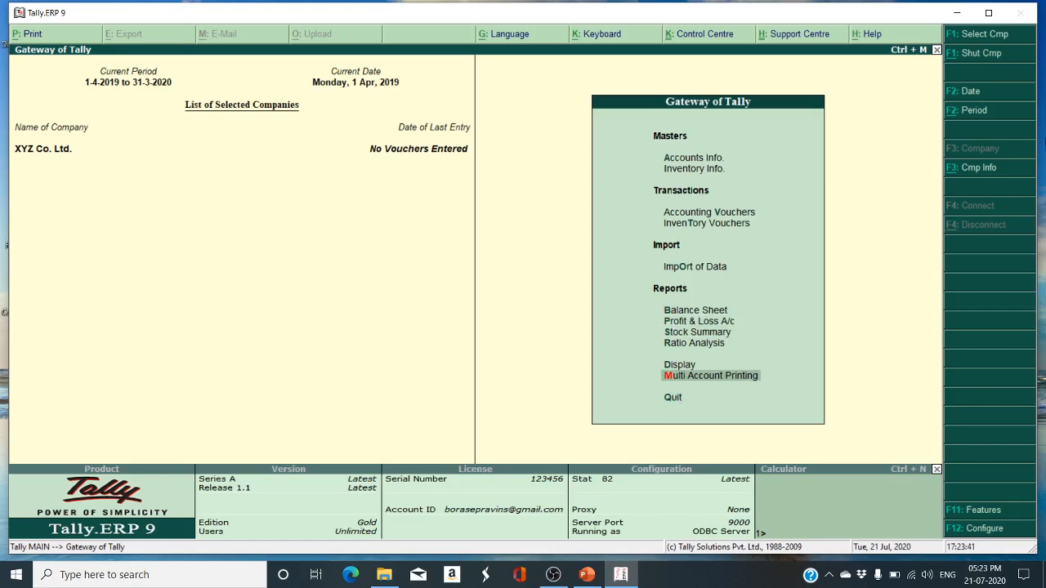
Open Company Info. and review its options from Select Company to Quit, including Create, Alter, Backup and Restore.
click(980, 170)
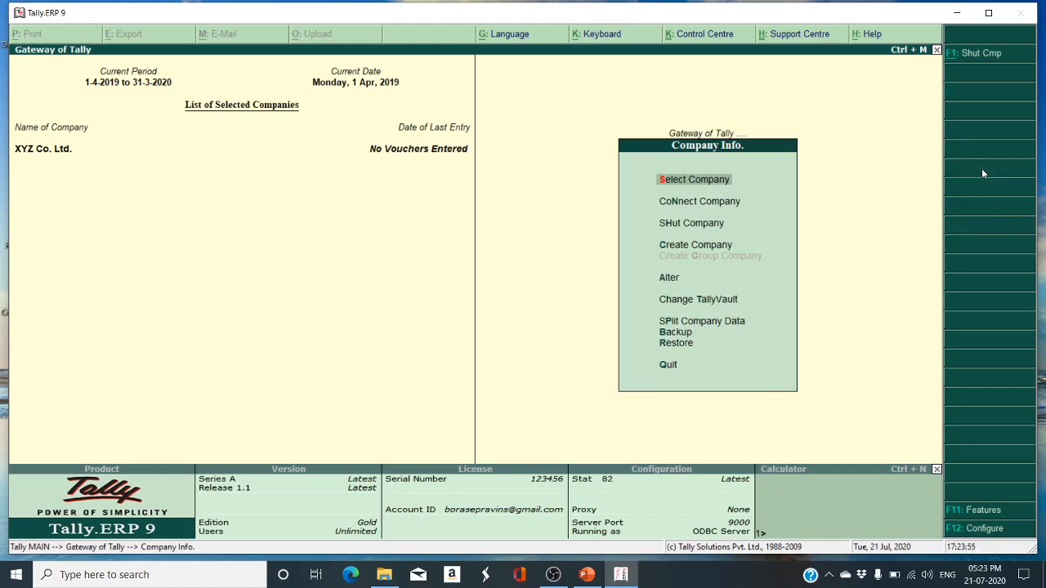
key(Down)
key(Down)
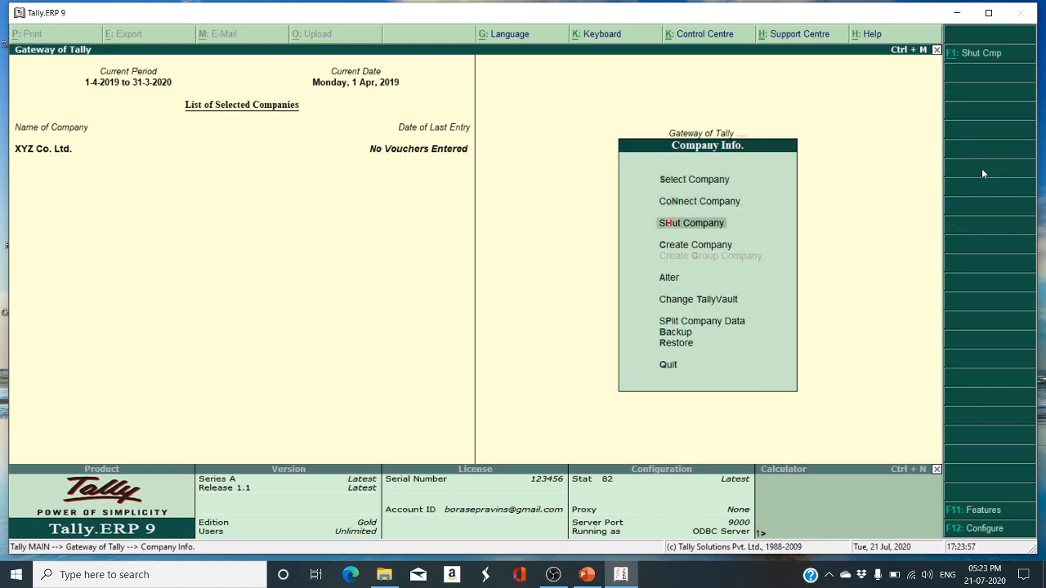
key(Down)
key(Down)
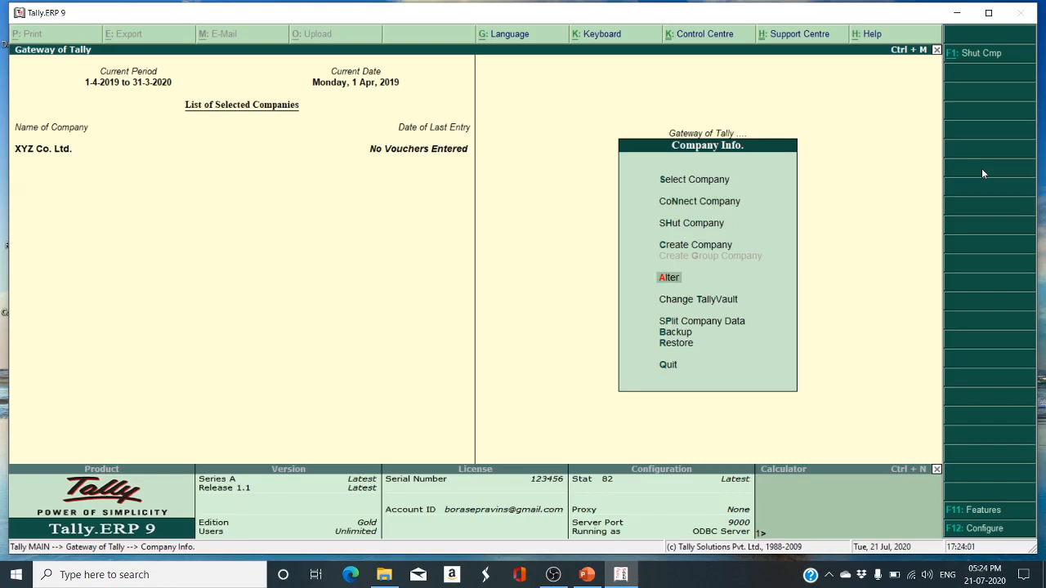
key(Down)
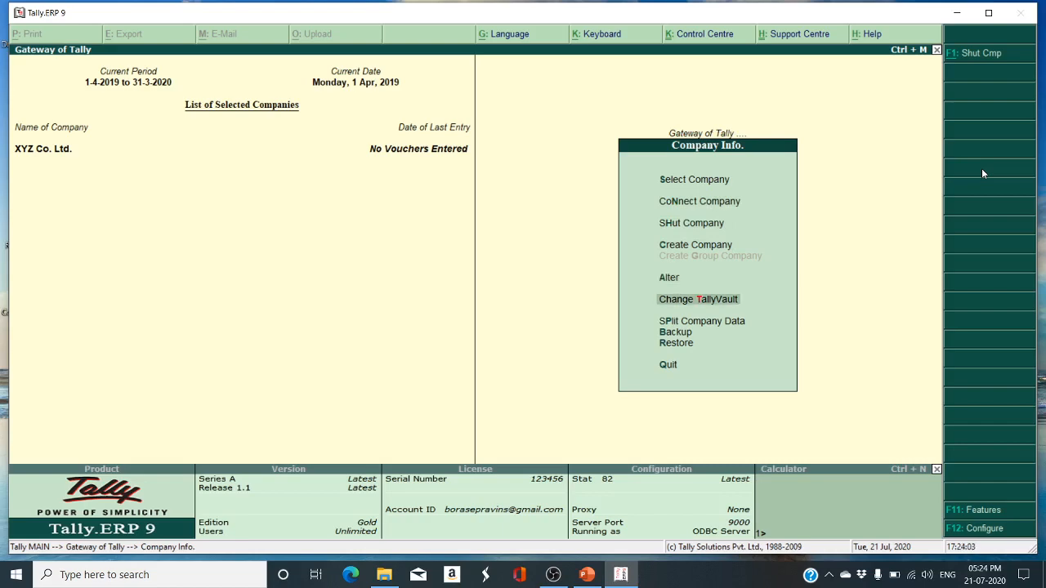
key(Down)
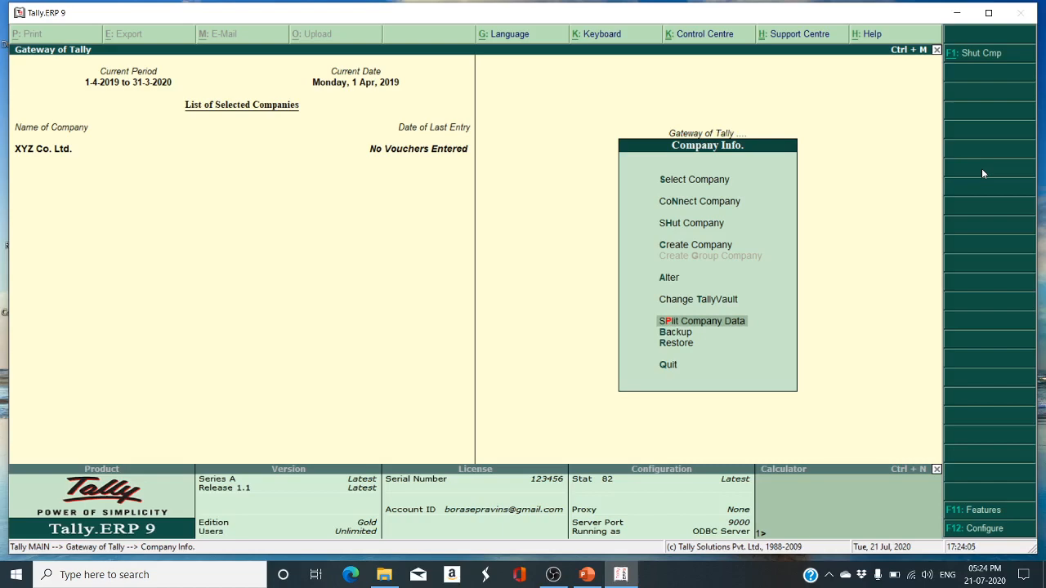
key(Down)
key(Down)
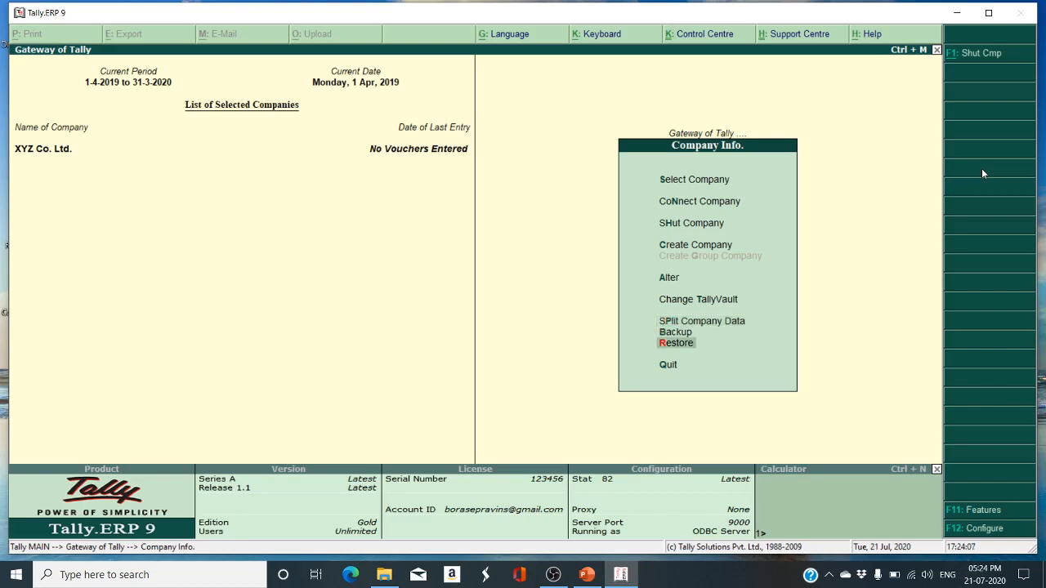
key(Down)
key(Up)
key(Up)
key(Up)
key(Up)
key(Up)
key(Up)
key(Up)
key(Up)
key(Up)
key(Down)
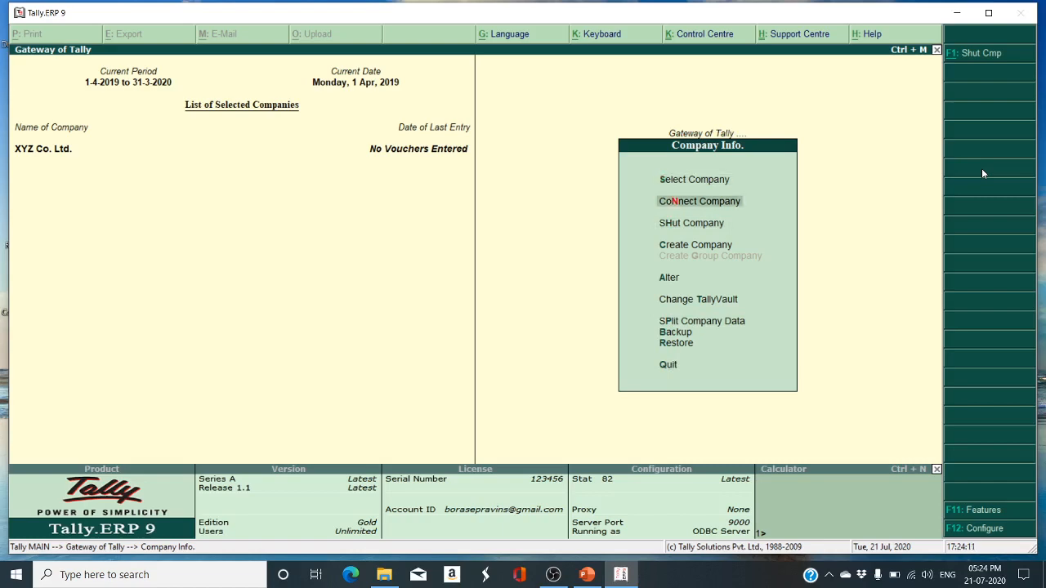
key(Up)
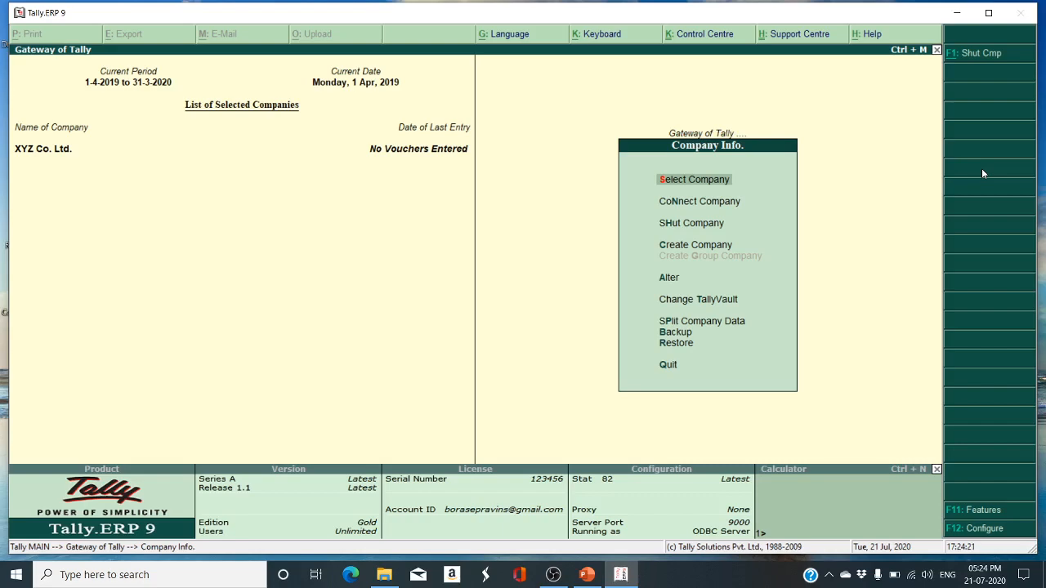
key(Down)
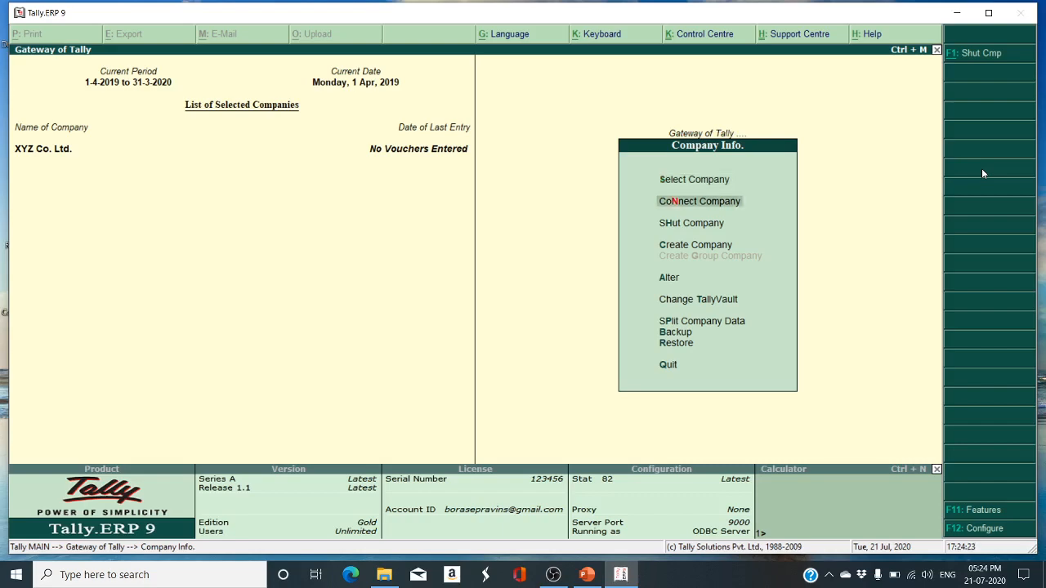
key(Up)
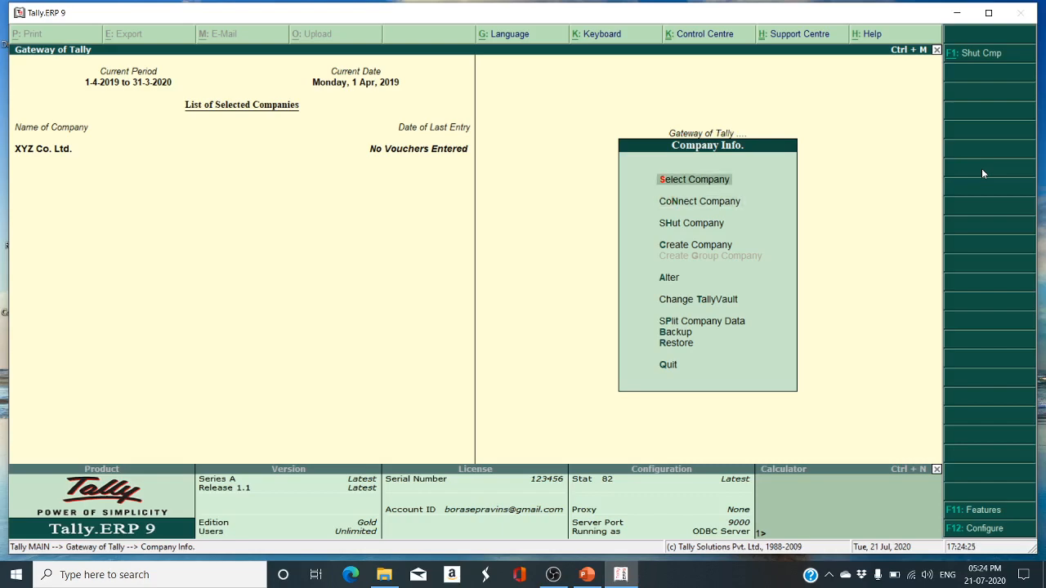
key(Down)
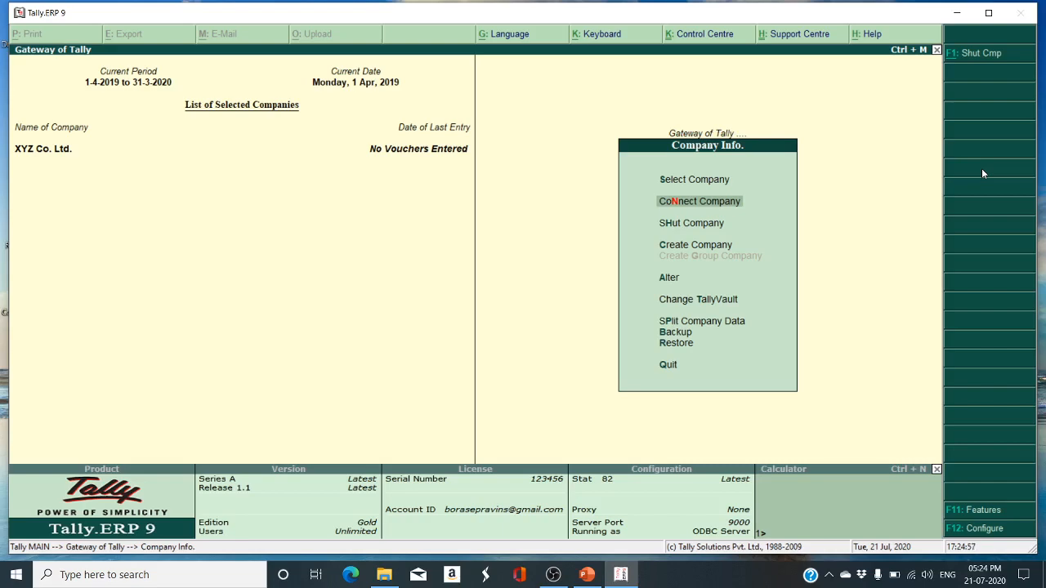
Examine the Company Info. options from Shut Company through Create Company, Alter, Change TallyVault and Split Company Data down to Restore.
key(Down)
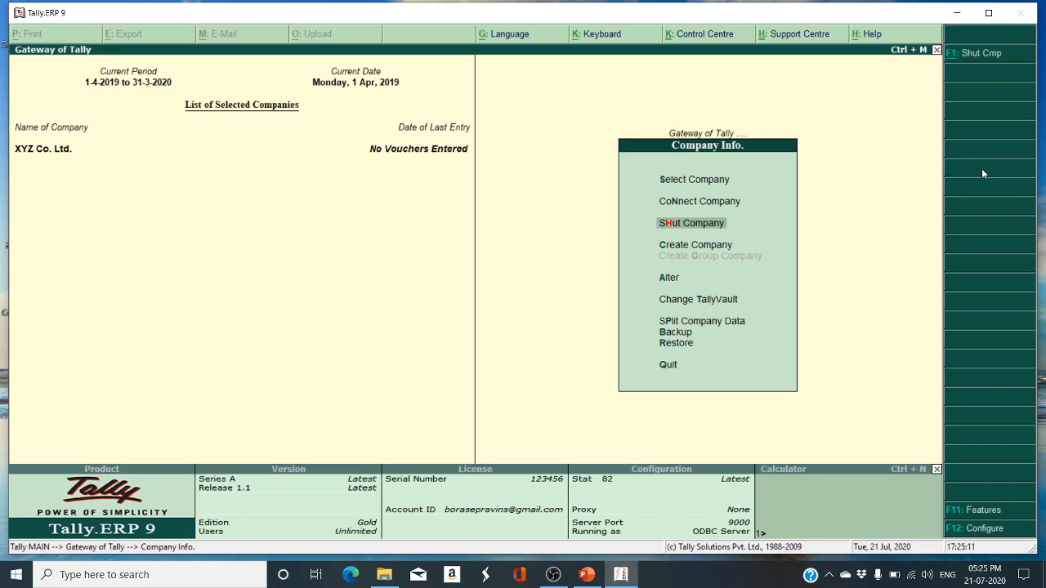
key(Down)
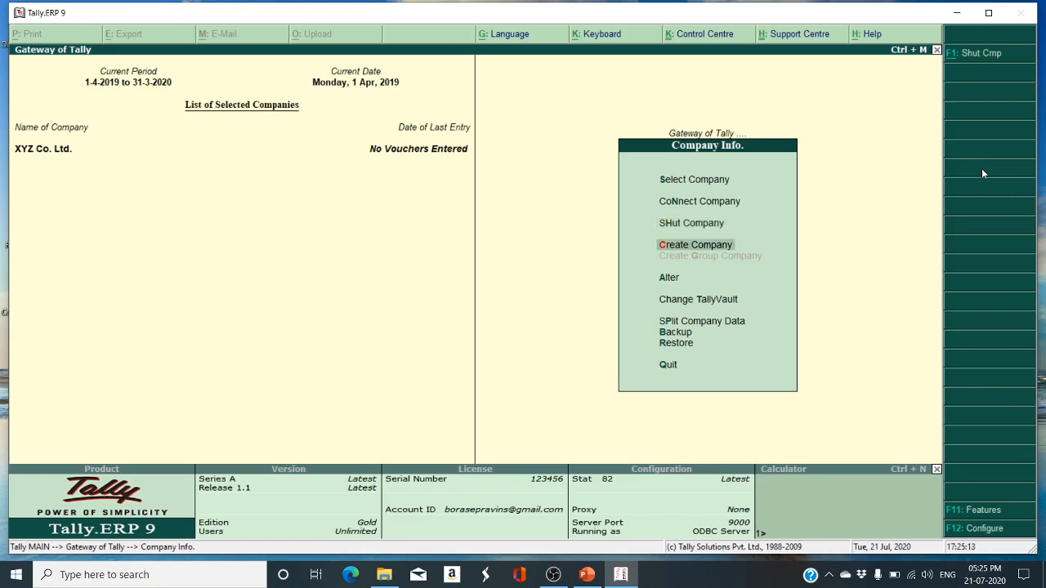
key(Down)
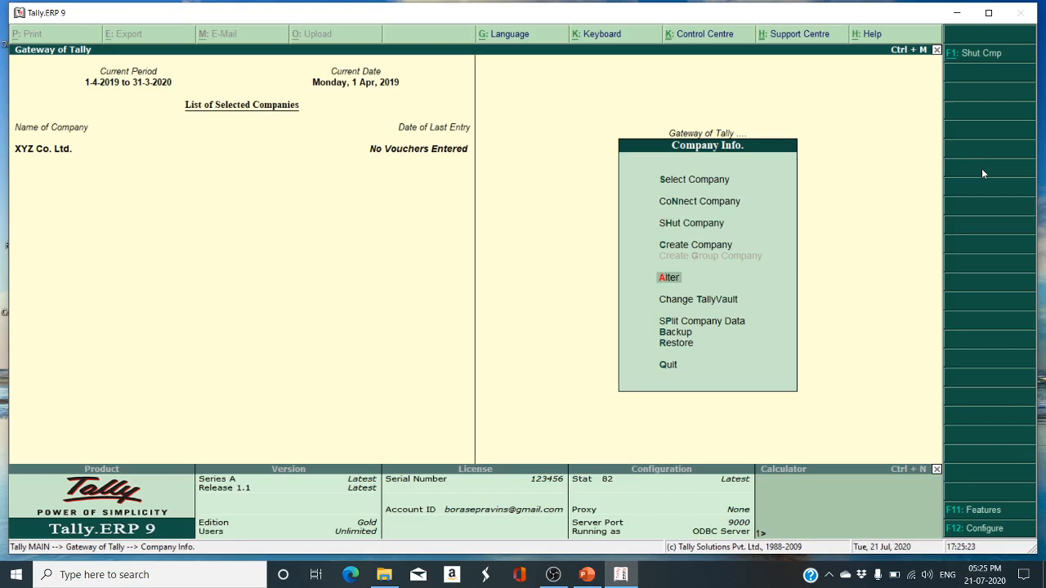
key(Down)
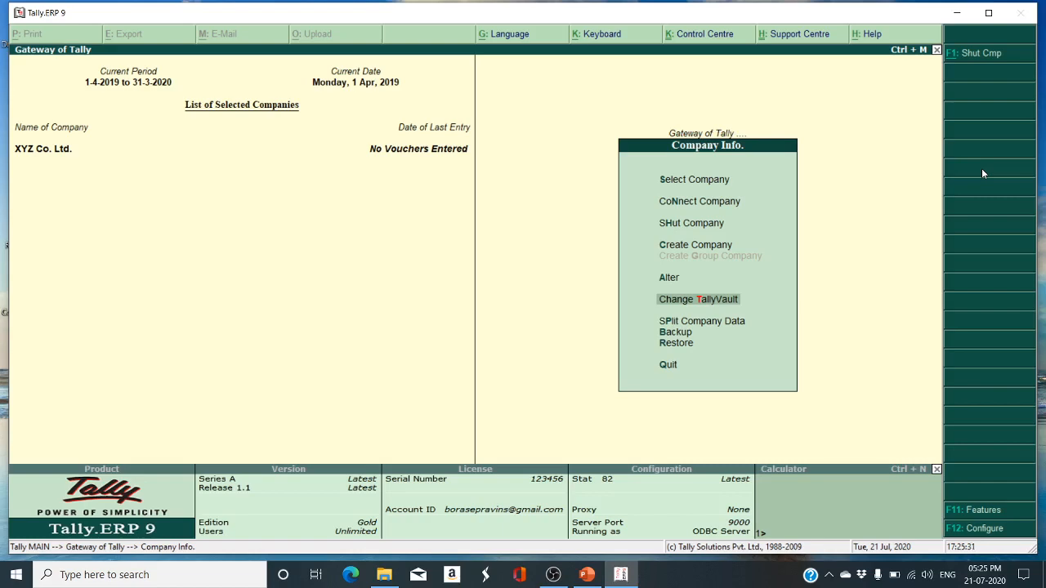
key(Down)
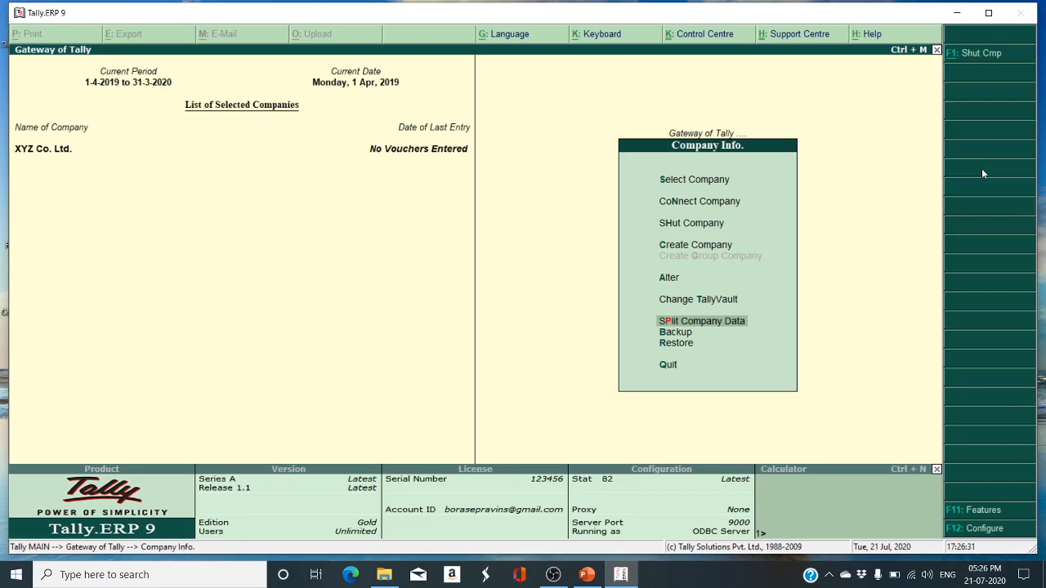
key(Down)
key(Down)
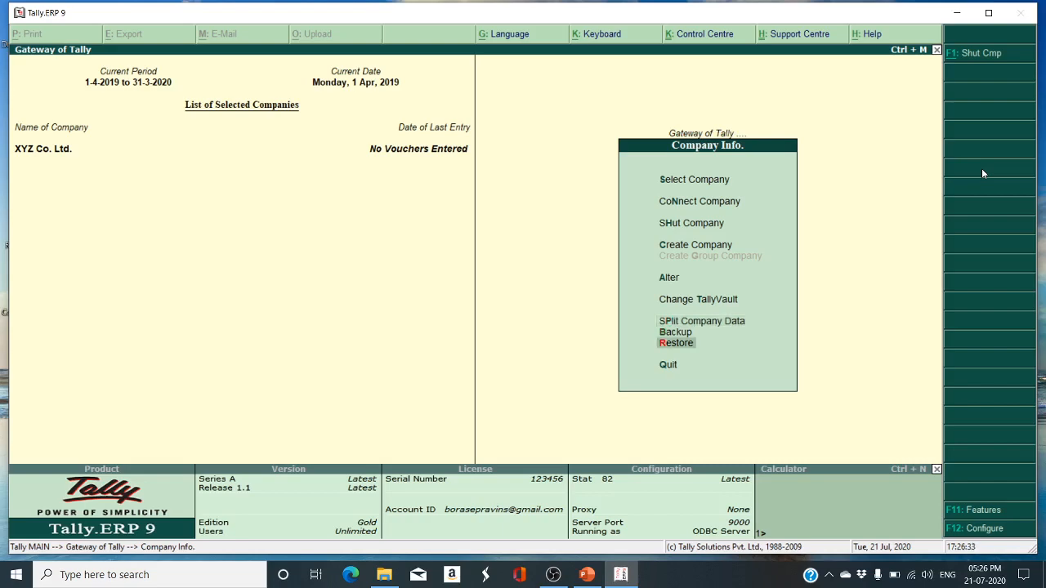
Compare the Backup and Restore options of Company Info.
key(Up)
key(Down)
key(Up)
key(Down)
key(Up)
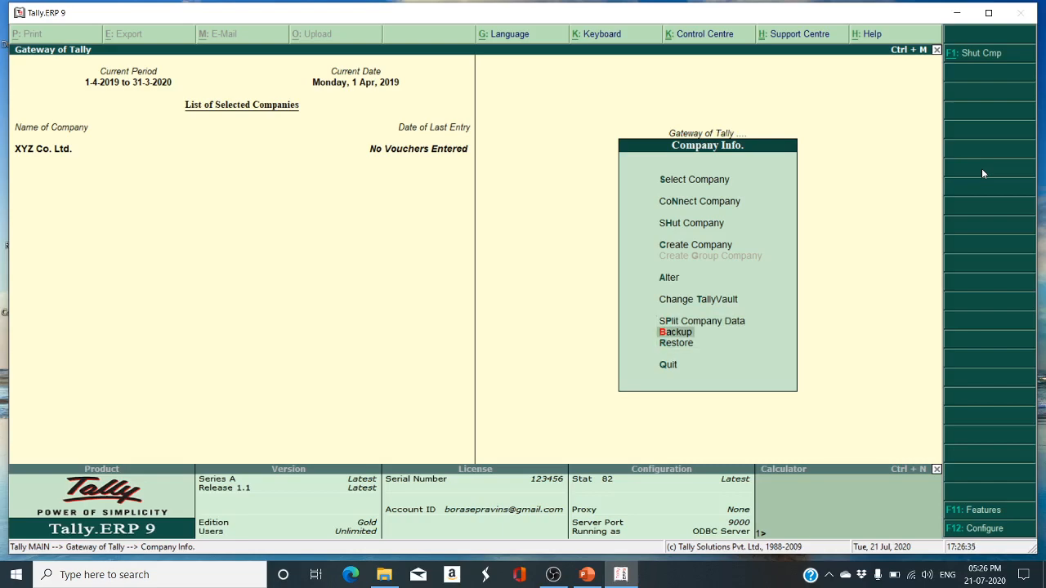
key(Down)
key(Up)
key(Down)
key(Up)
key(Down)
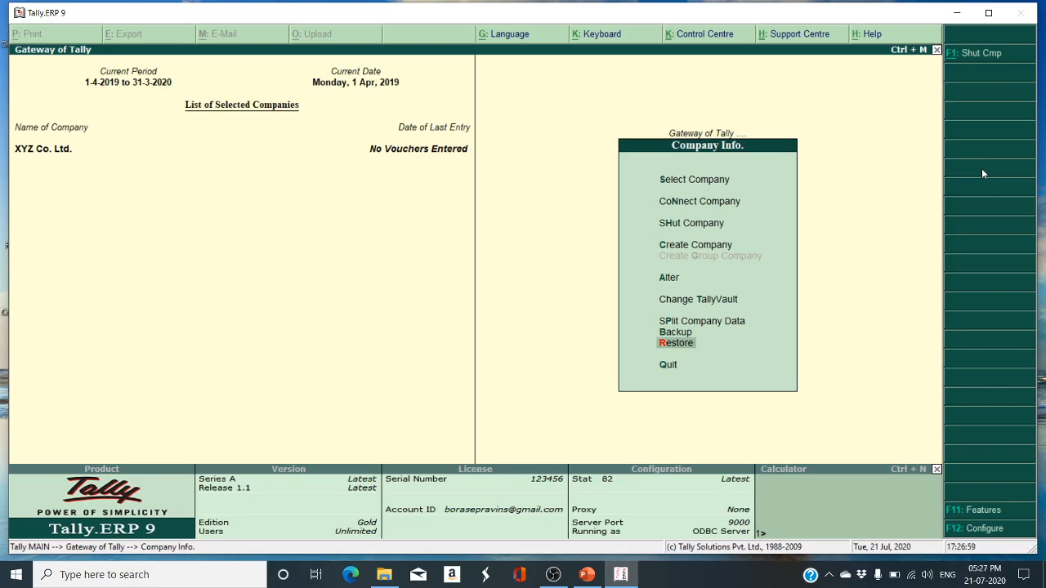
key(Up)
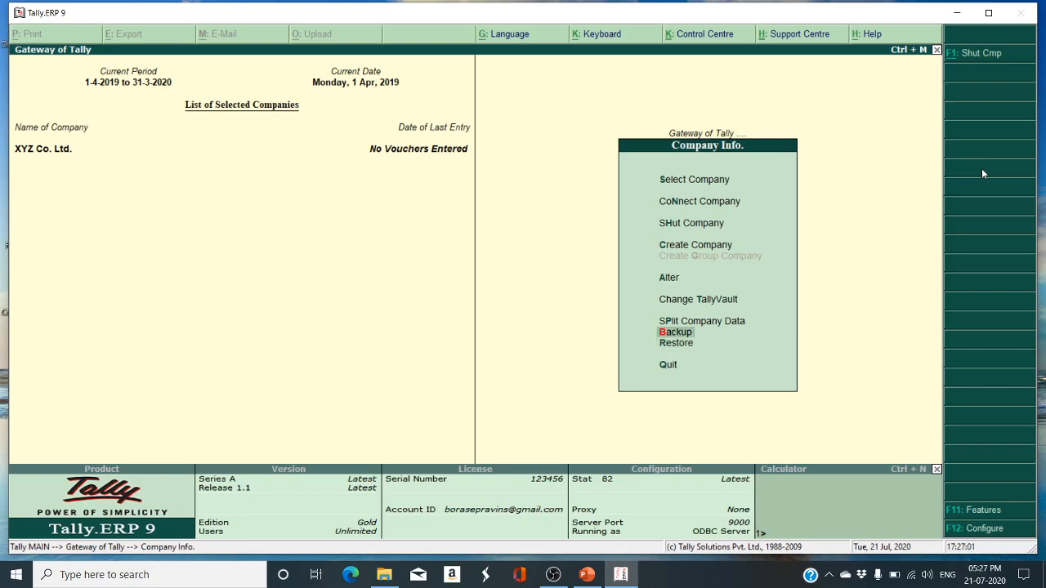
key(Down)
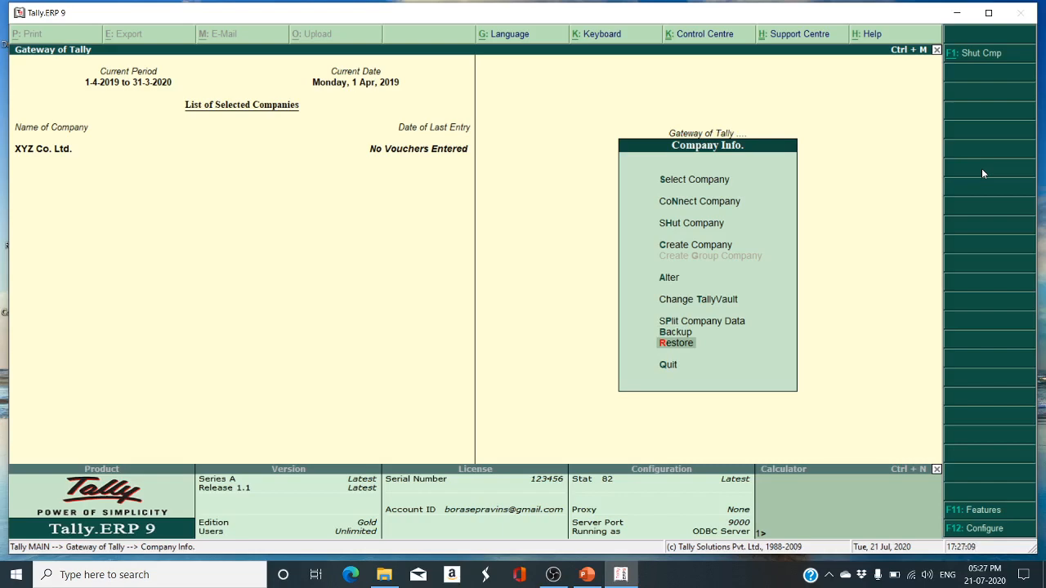
Open the Company Creation form from Company Info.
key(Up)
key(Up)
key(Up)
key(Up)
key(Up)
key(Up)
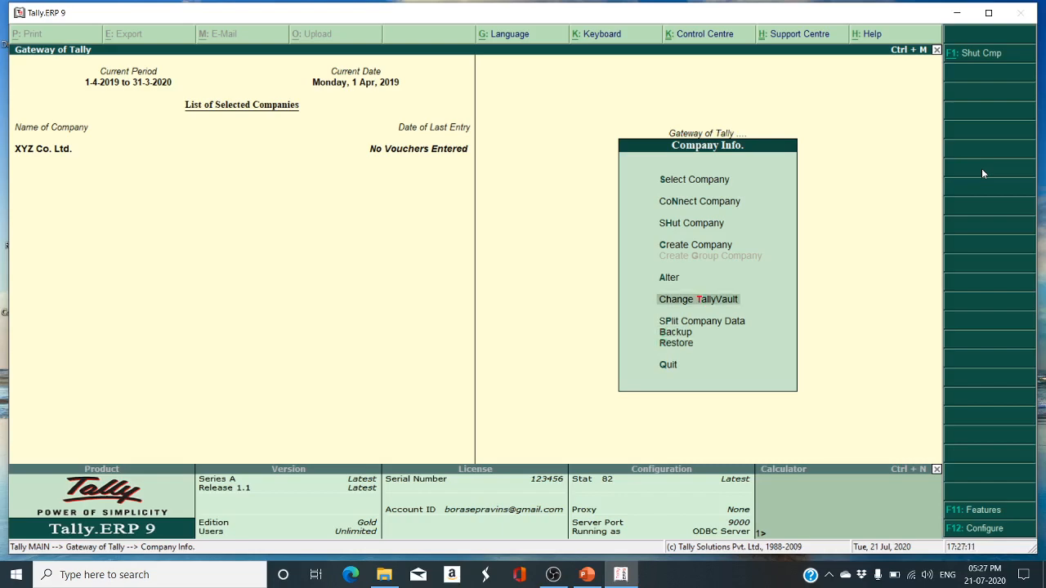
key(Up)
key(Up)
key(Up)
key(Down)
key(Down)
key(Down)
key(Down)
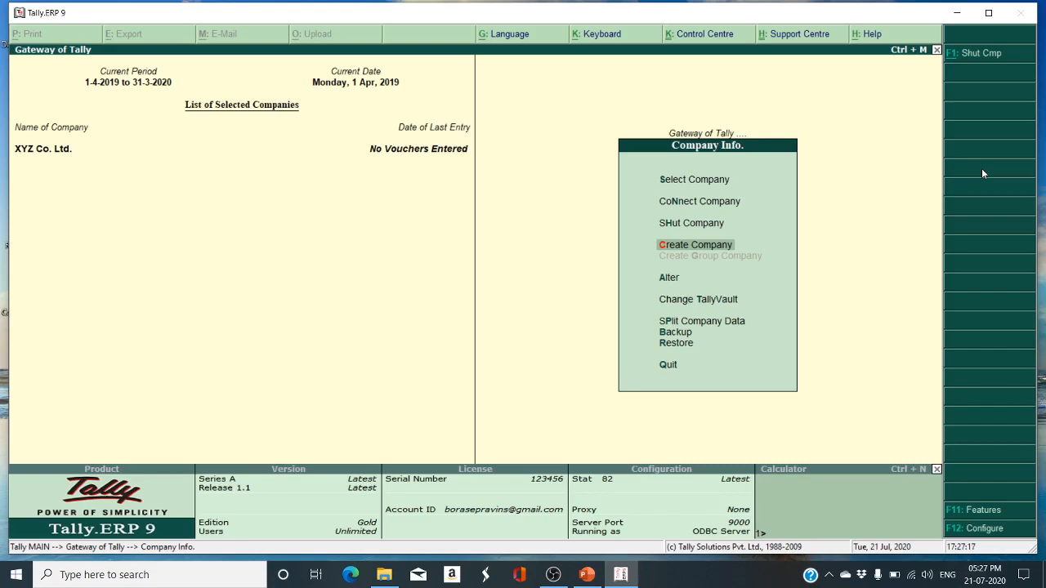
key(Up)
key(Up)
key(Up)
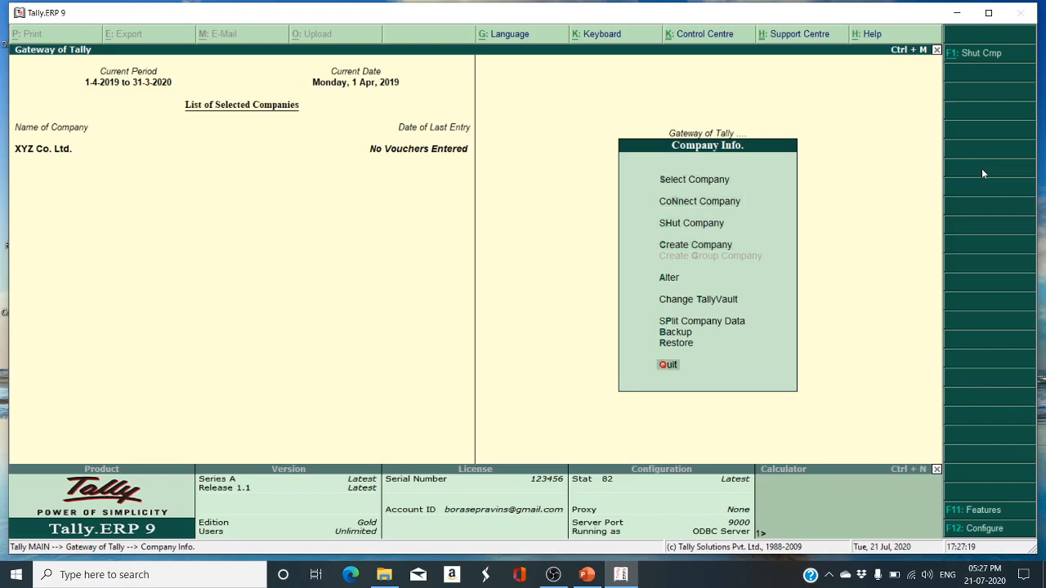
key(Down)
key(Down)
key(Down)
key(Down)
key(Down)
key(Up)
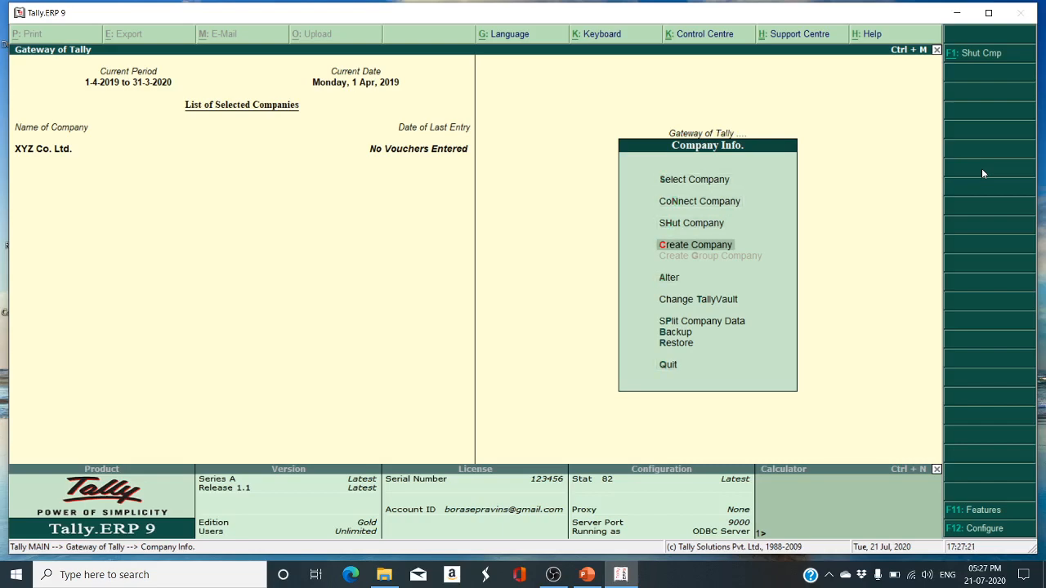
key(Return)
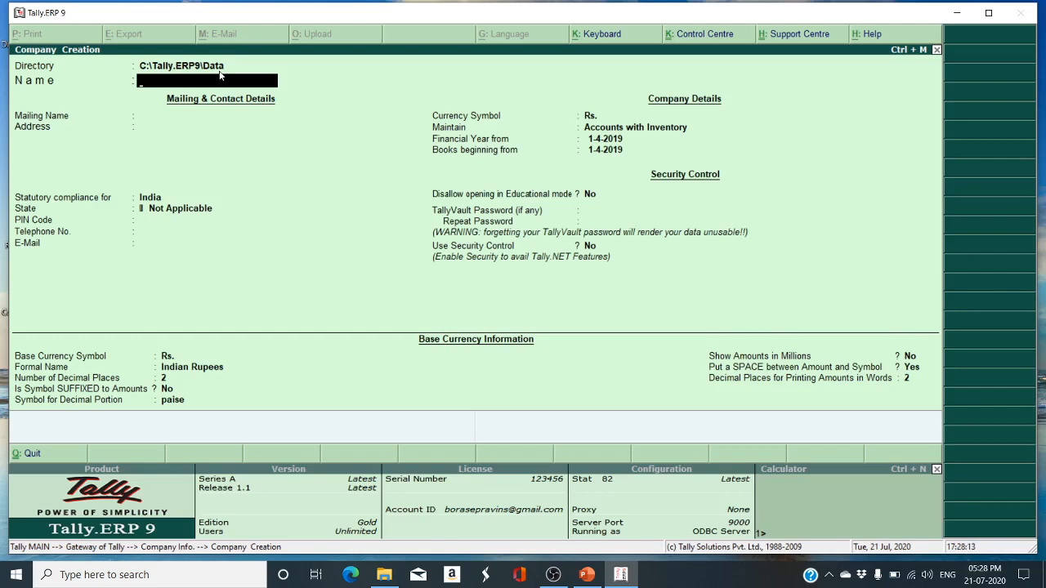
Keep C:\Tally.ERP9\Data as the directory and name the new company "SGM Boys Host.".
key(BackSpace)
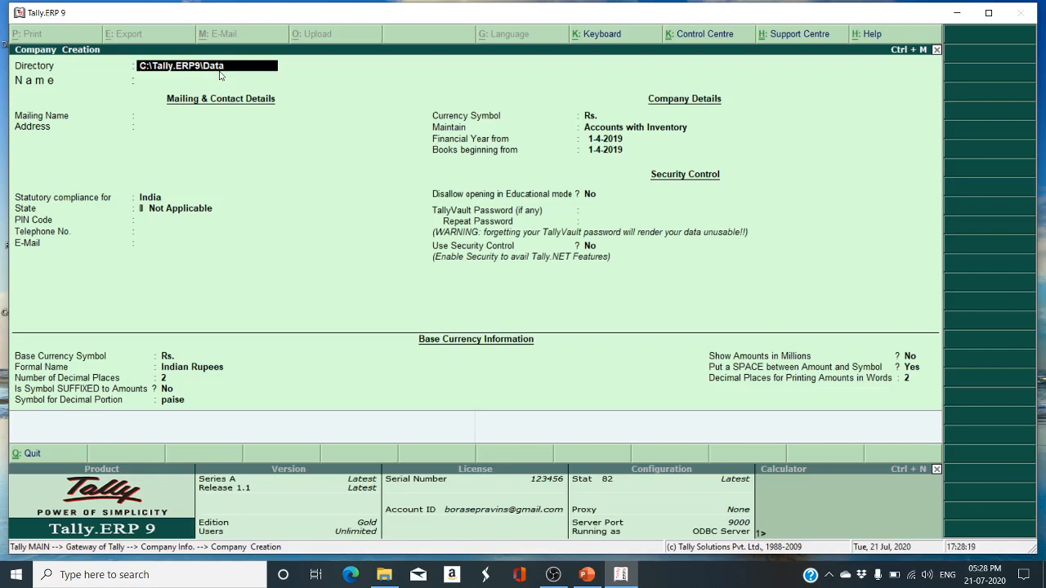
key(Return)
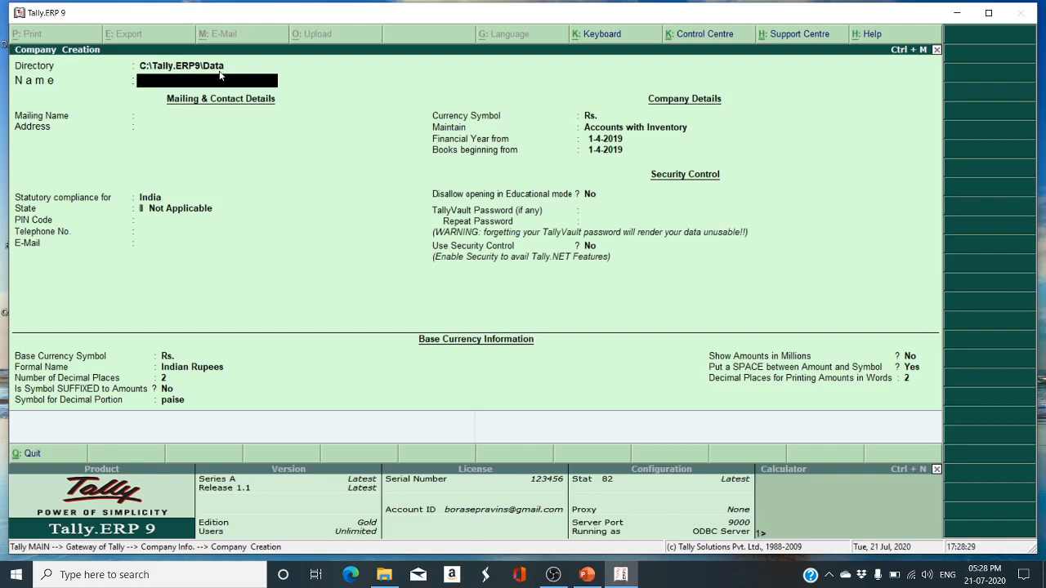
text(SGM Boys HoS)
key(BackSpace)
key(BackSpace)
text(s)
key(Return)
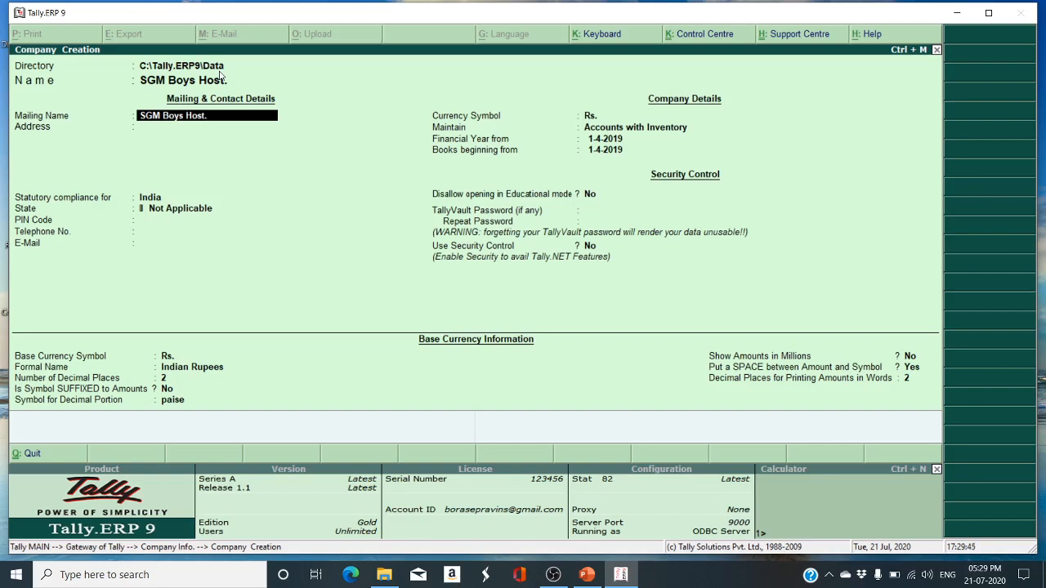
Accept the company name as the mailing name and enter the company's address.
key(Return)
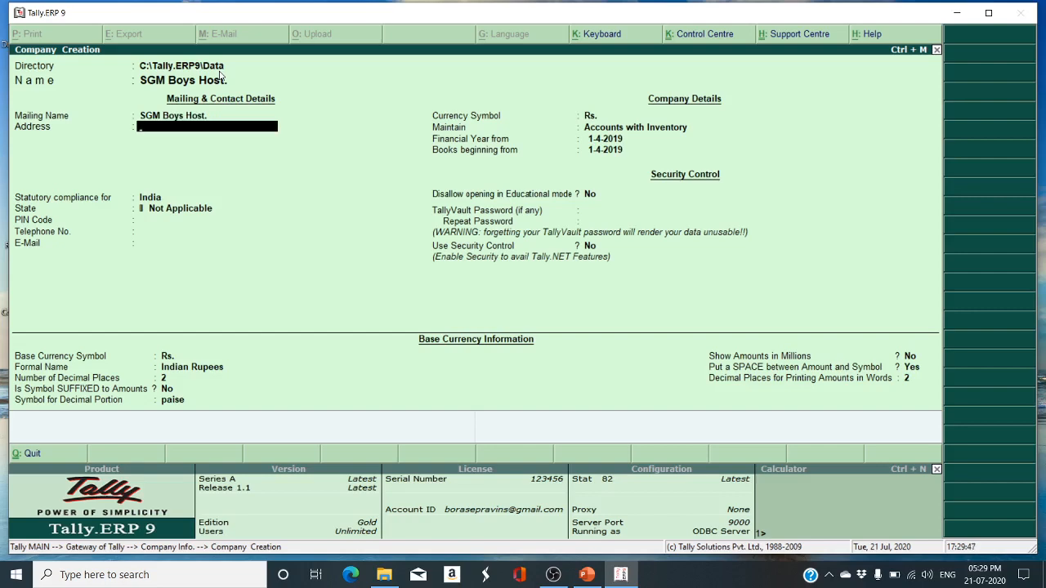
text(Karad, Dist. Satara)
key(Return)
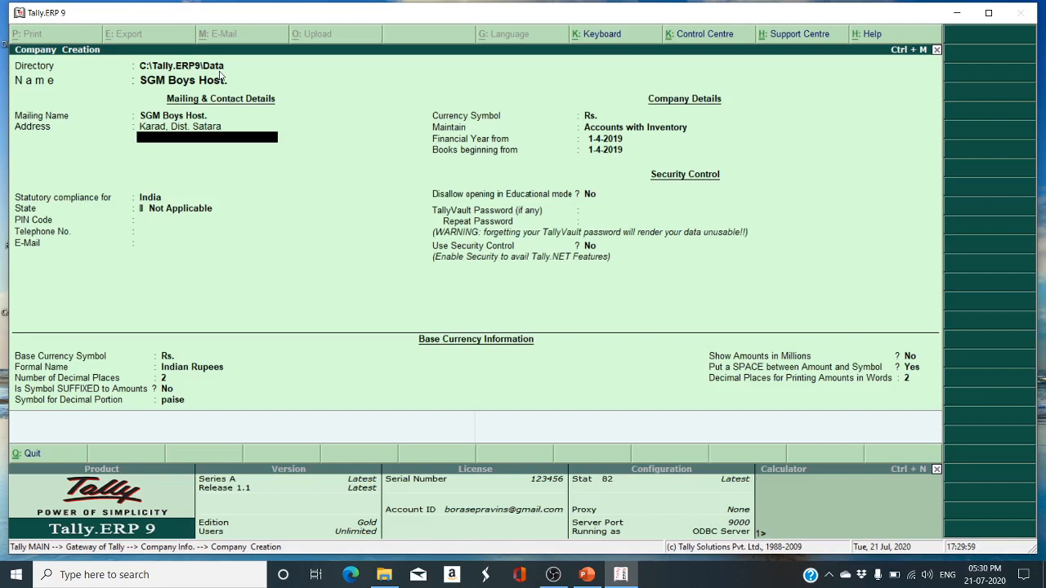
key(Return)
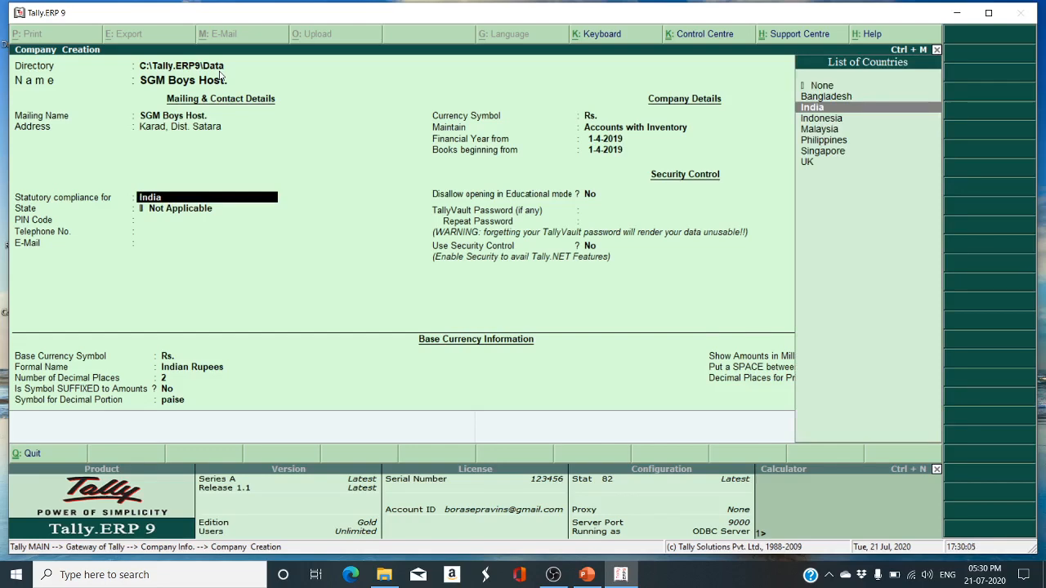
Keep India for statutory compliance and set the state to Maharashtra.
key(Return)
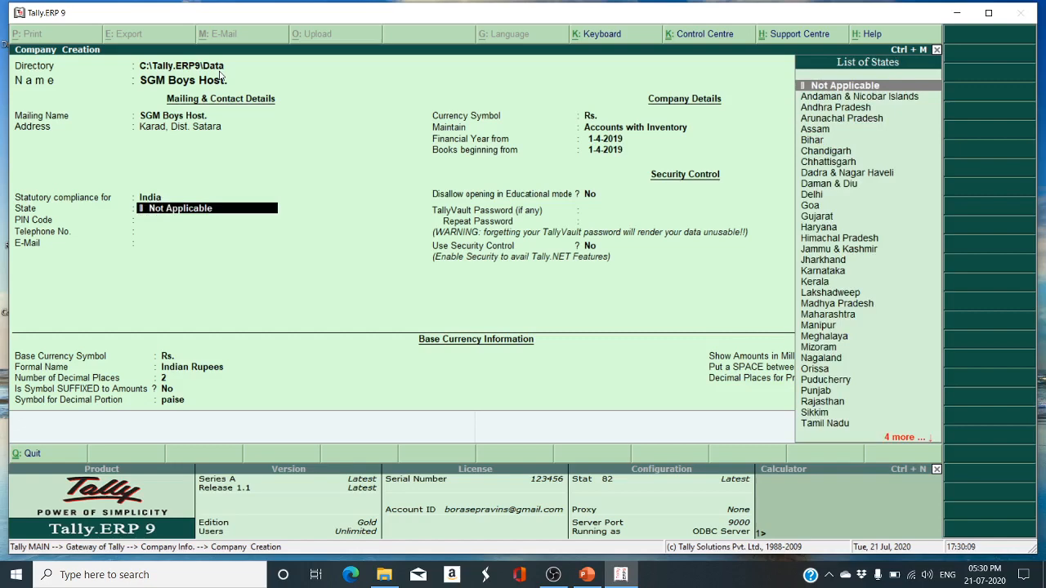
key(Down)
key(Down)
key(Down)
key(Down)
key(Down)
key(Down)
key(Down)
key(Down)
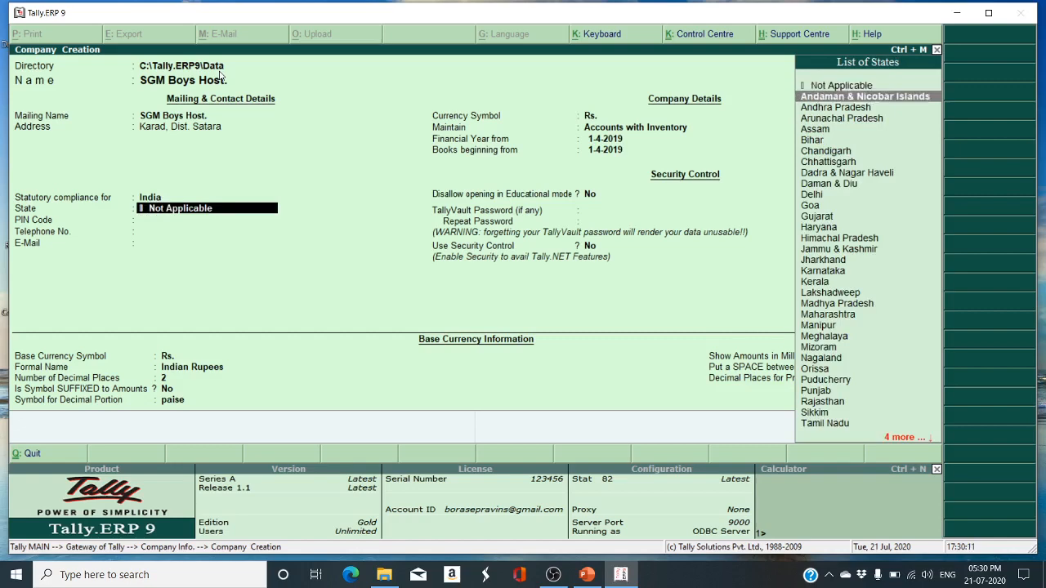
key(Down)
key(Down)
key(Down)
key(Down)
key(Down)
key(Down)
key(Down)
key(Down)
key(Down)
key(Down)
key(Down)
key(Down)
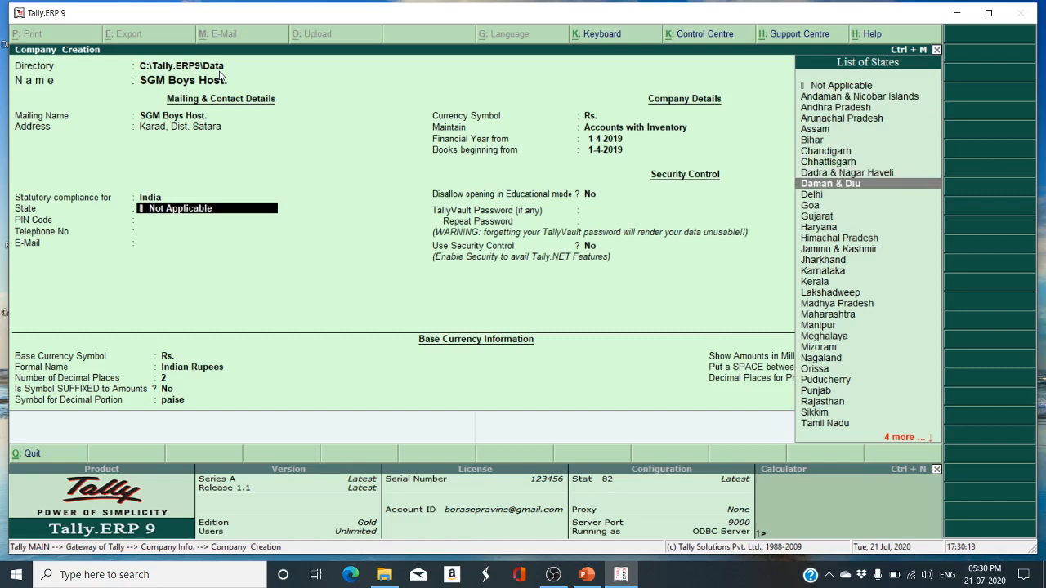
key(Down)
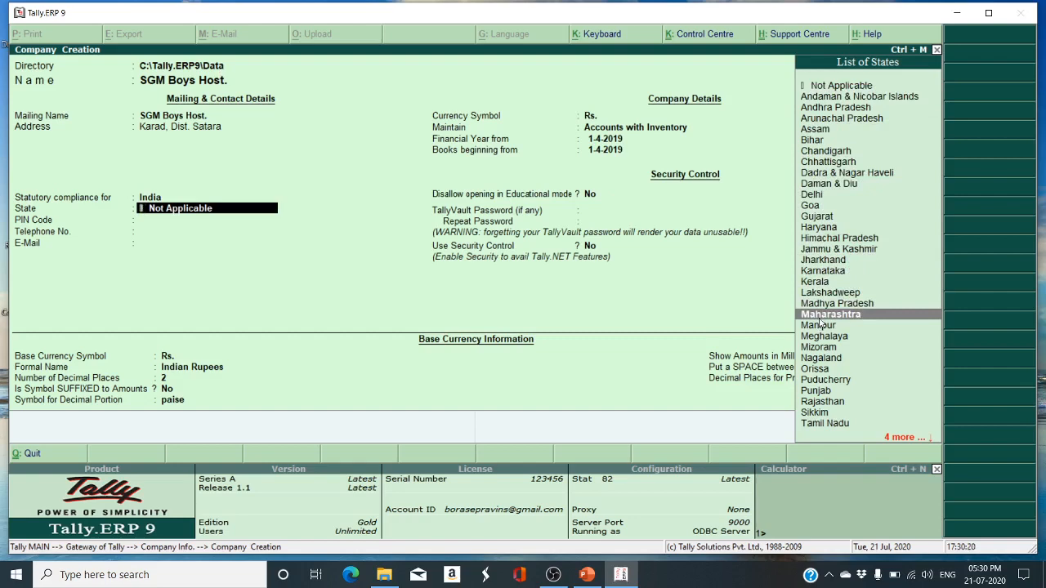
key(Return)
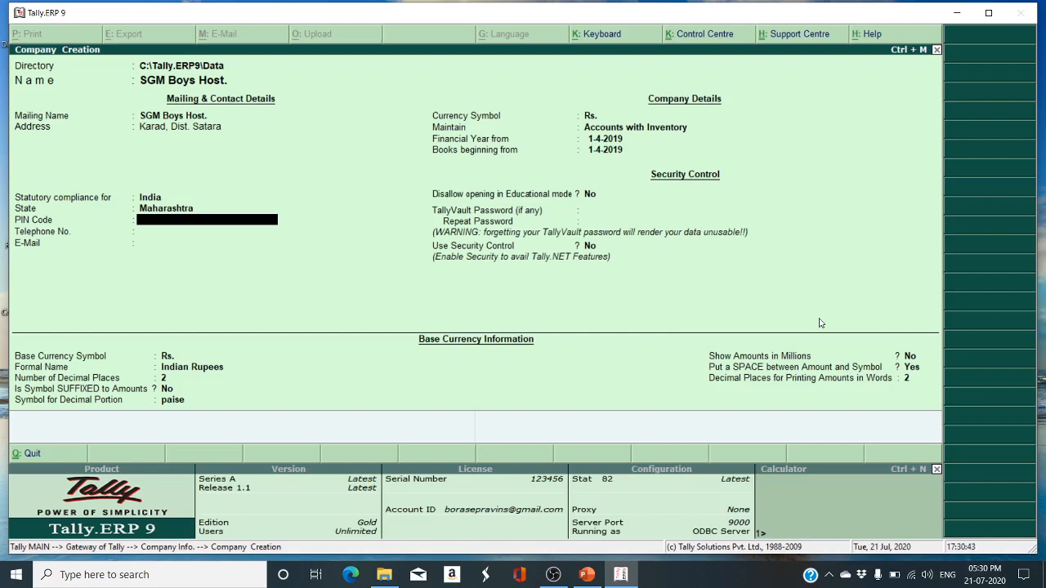
Leave the PIN code, telephone number and e-mail fields blank.
key(Return)
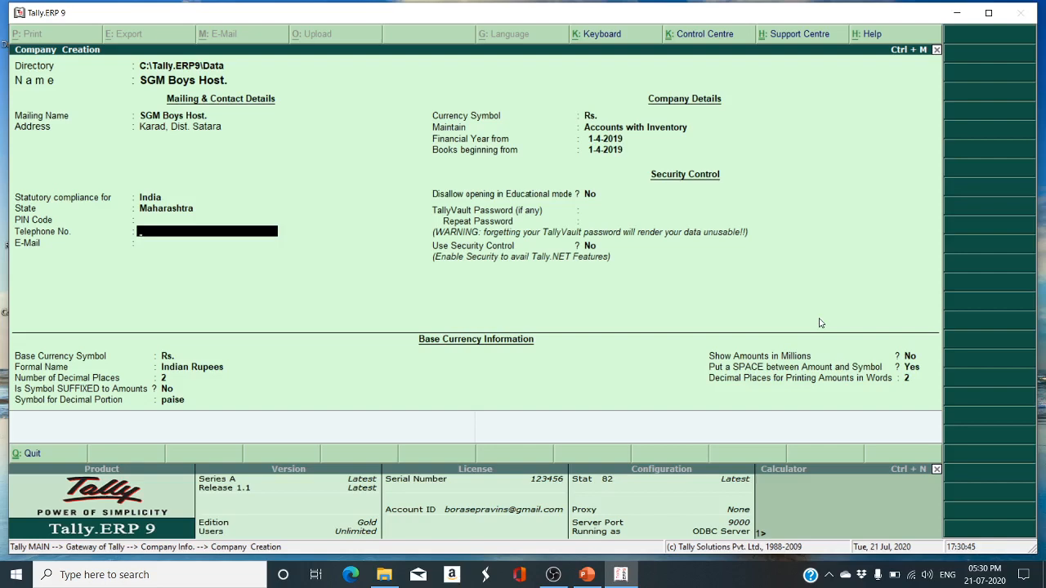
key(Return)
key(Return)
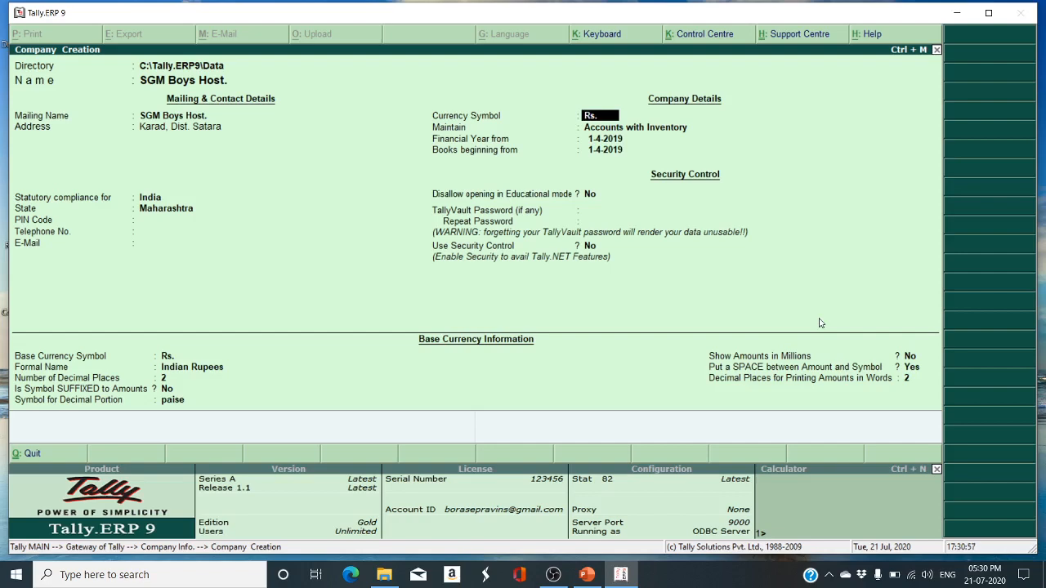
Keep Rs. as the currency symbol and set the company to maintain Accounts only.
key(Return)
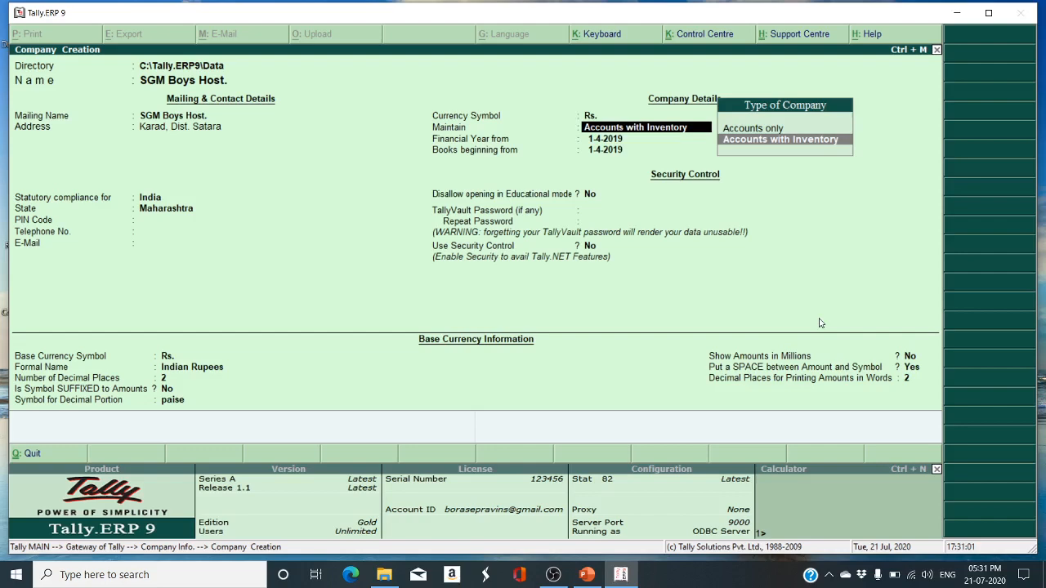
key(Up)
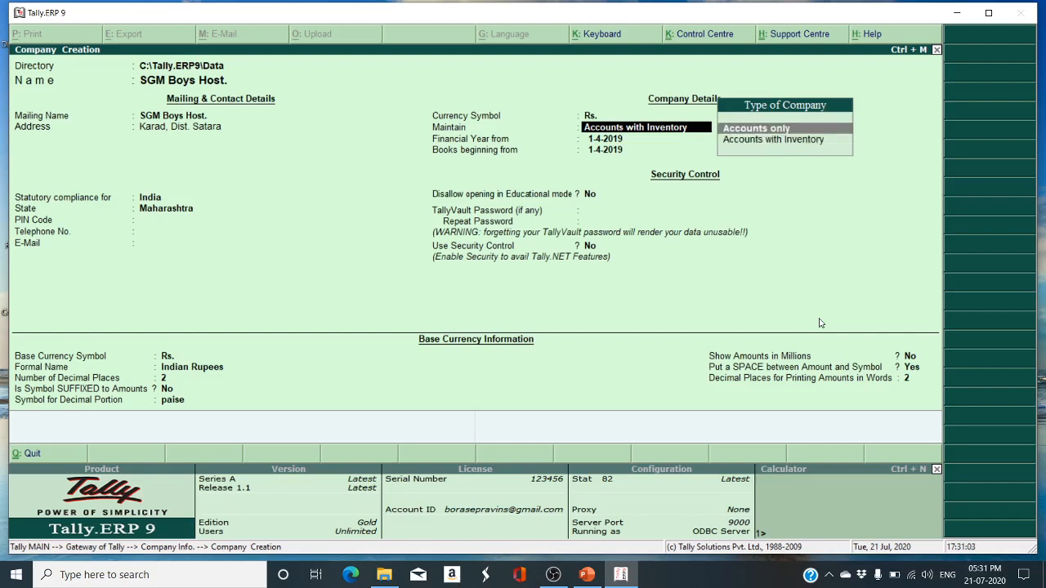
key(Down)
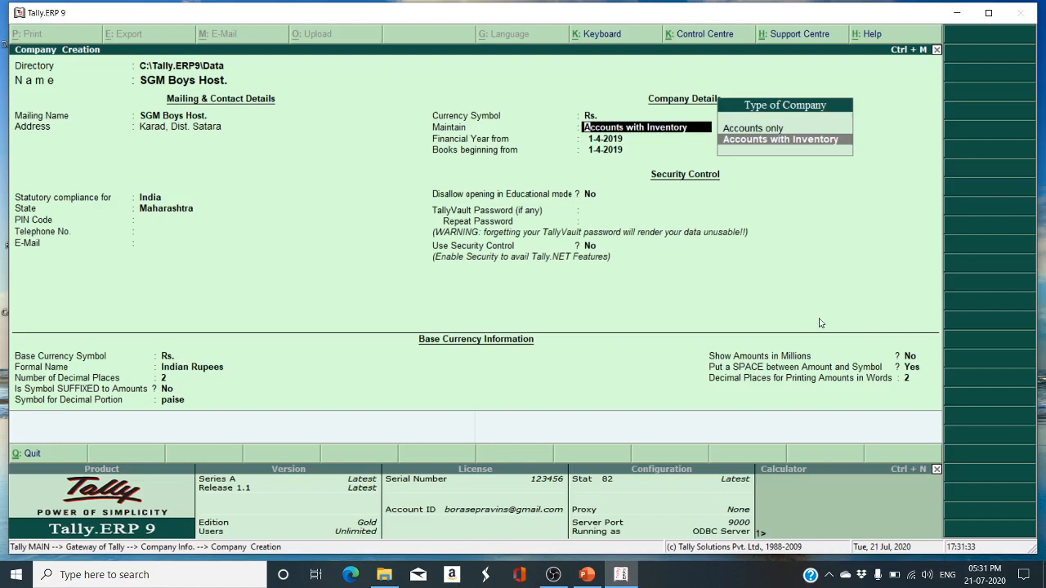
key(Up)
key(Down)
key(Up)
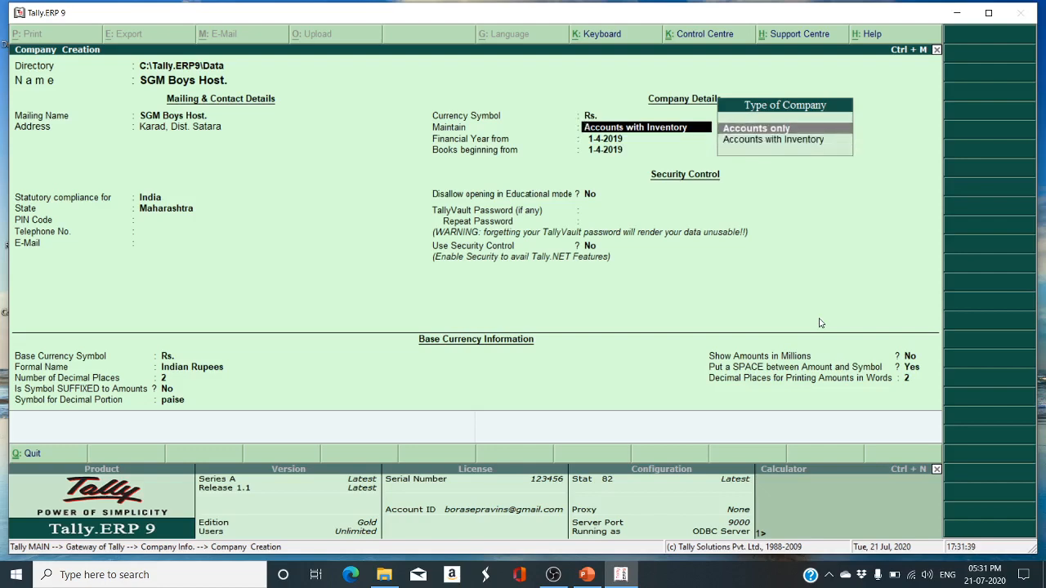
key(Down)
key(Up)
key(Return)
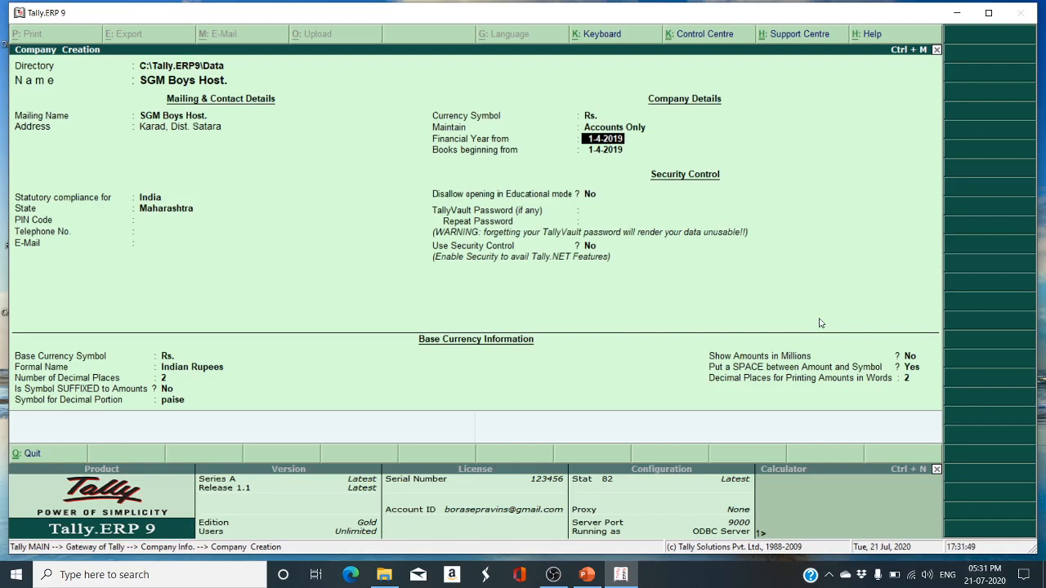
Set the financial year's start date to 1-4-2018.
text(1-4-2019)
key(BackSpace)
text(8)
key(Return)
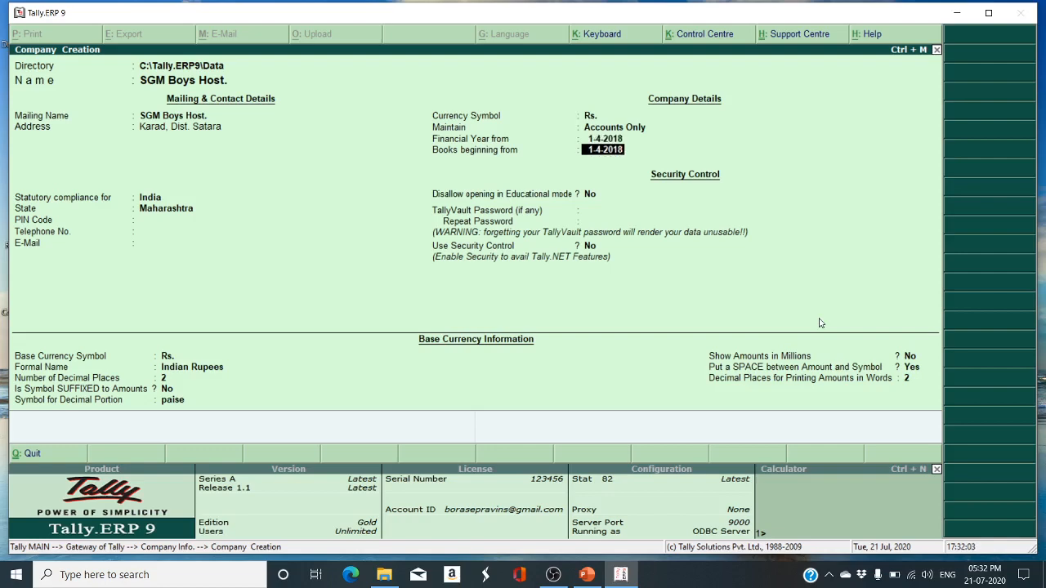
Set the financial year's start date to 1-4-2019.
key(Up)
text(1)
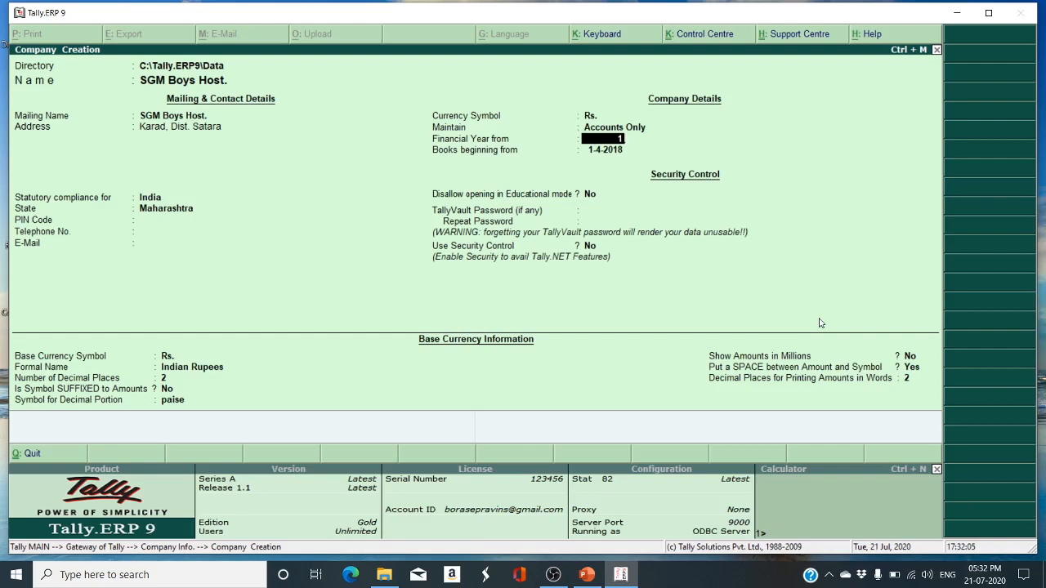
text(-4-2019)
key(Return)
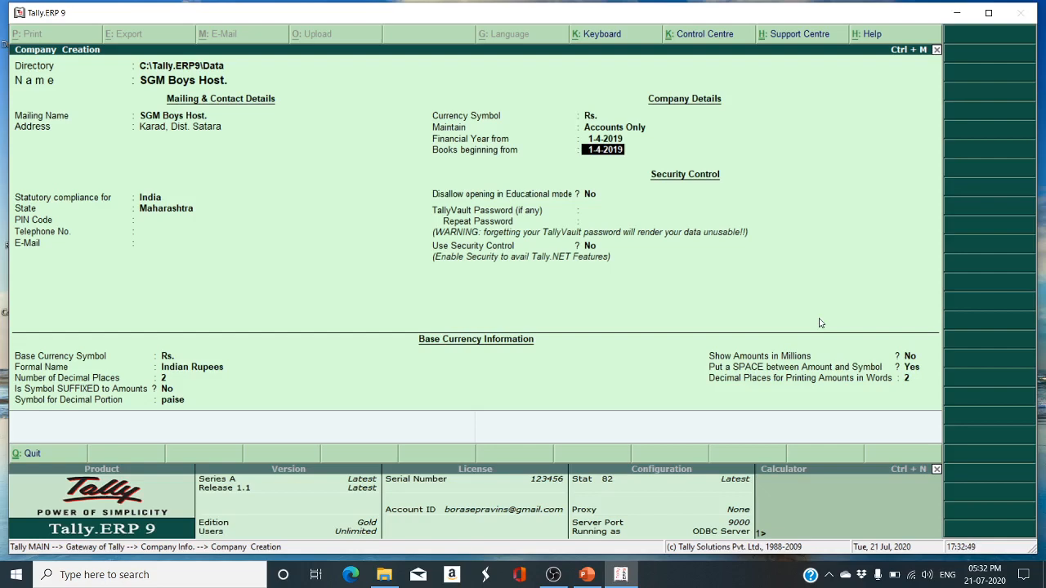
text(15-8-)
text(2019)
key(BackSpace)
key(BackSpace)
key(BackSpace)
key(BackSpace)
key(BackSpace)
key(BackSpace)
key(BackSpace)
key(BackSpace)
key(BackSpace)
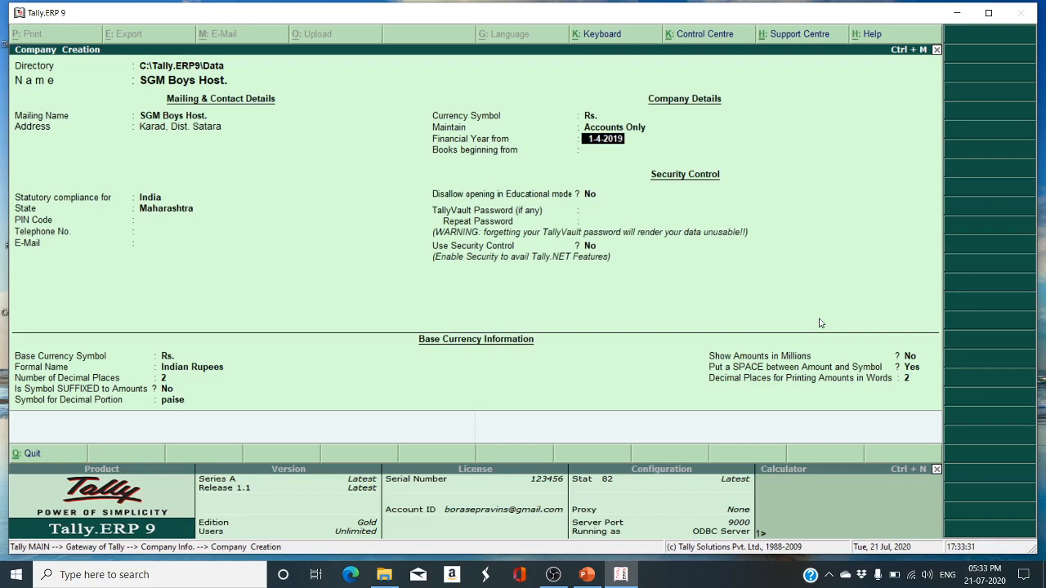
Keep 1-4-2019 as the books' beginning date and leave the security settings at No with no TallyVault password.
key(Return)
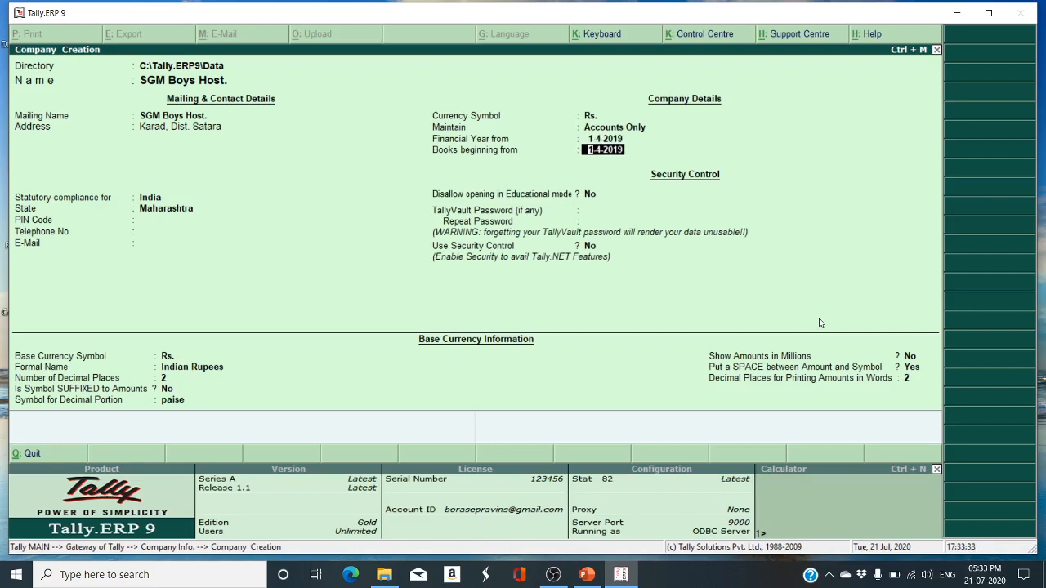
key(Return)
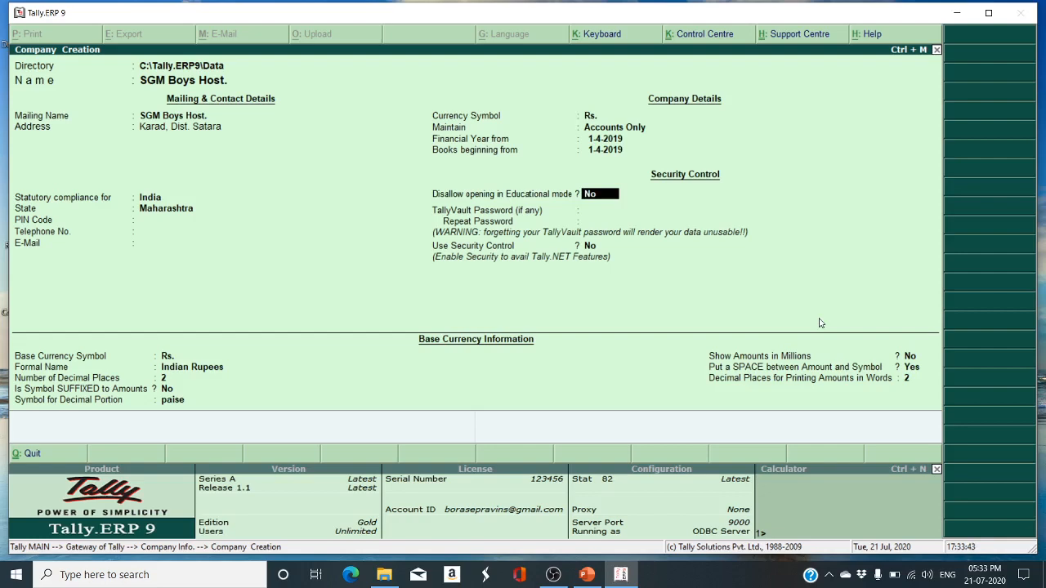
key(Return)
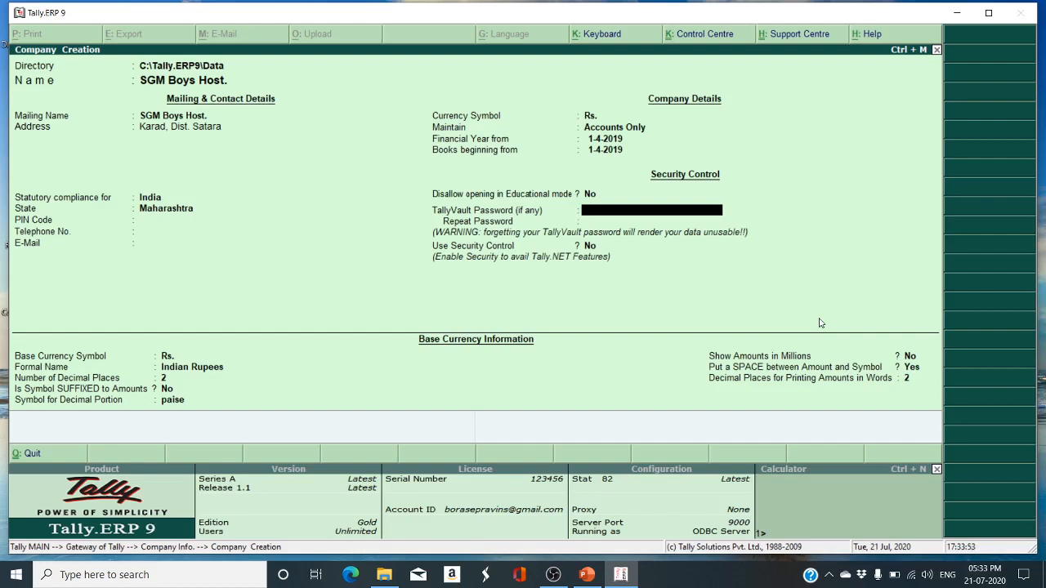
key(Return)
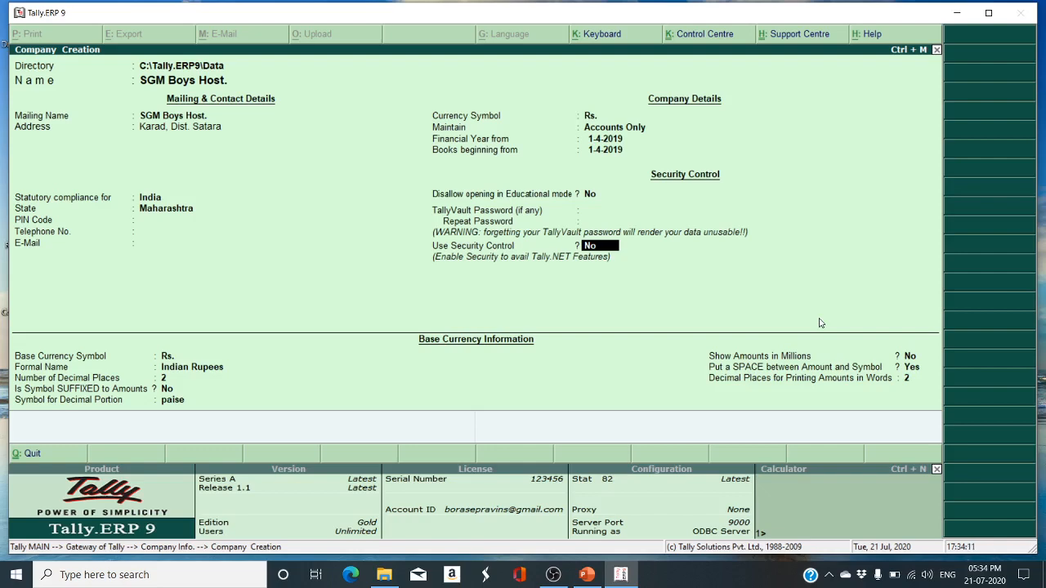
key(Return)
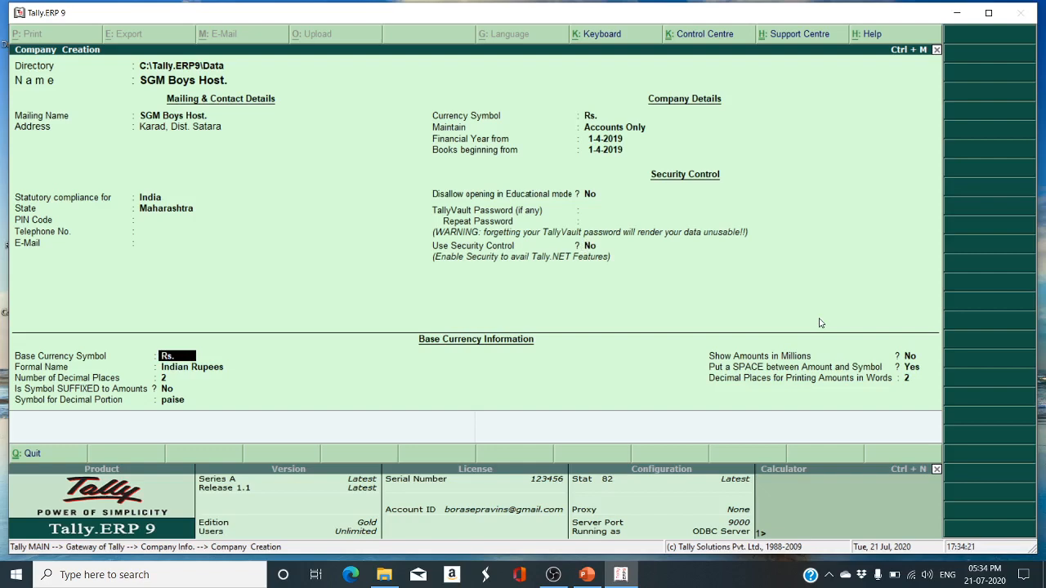
Keep Rs., Indian Rupees and 2 decimal places for the base currency, and set suffixing the symbol to amounts to No.
key(Return)
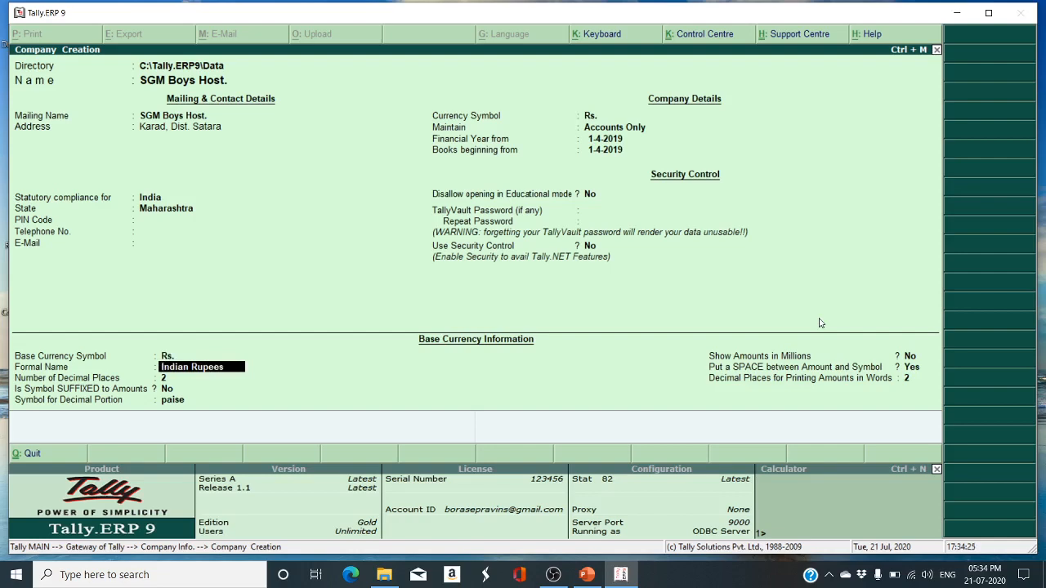
key(Return)
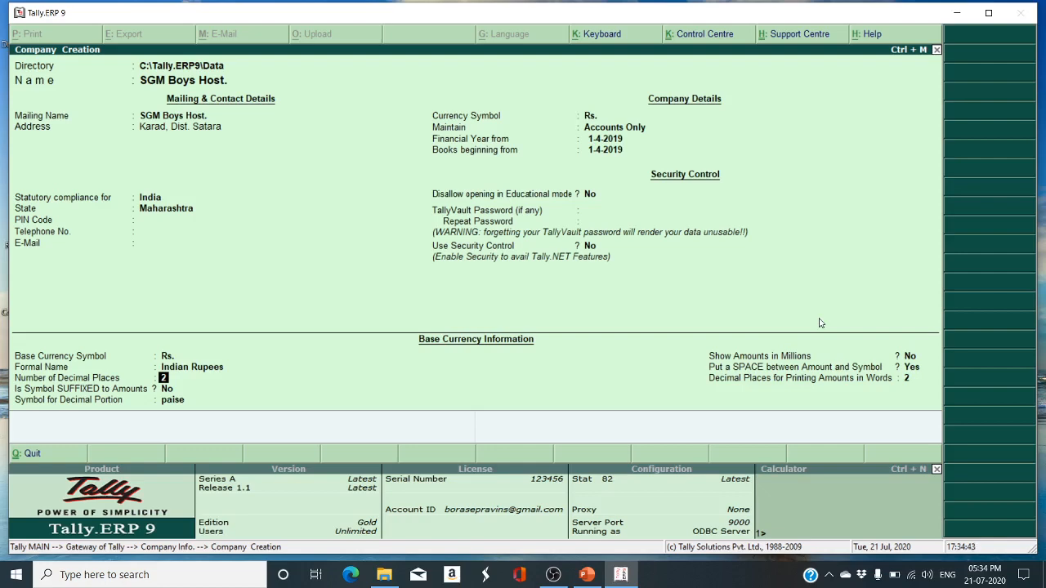
key(Return)
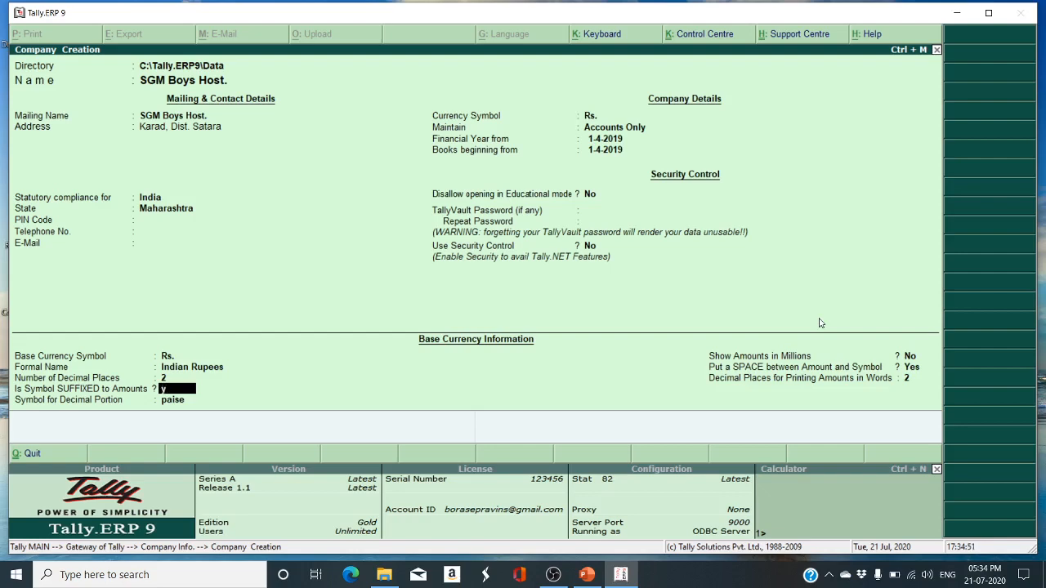
key(y)
key(BackSpace)
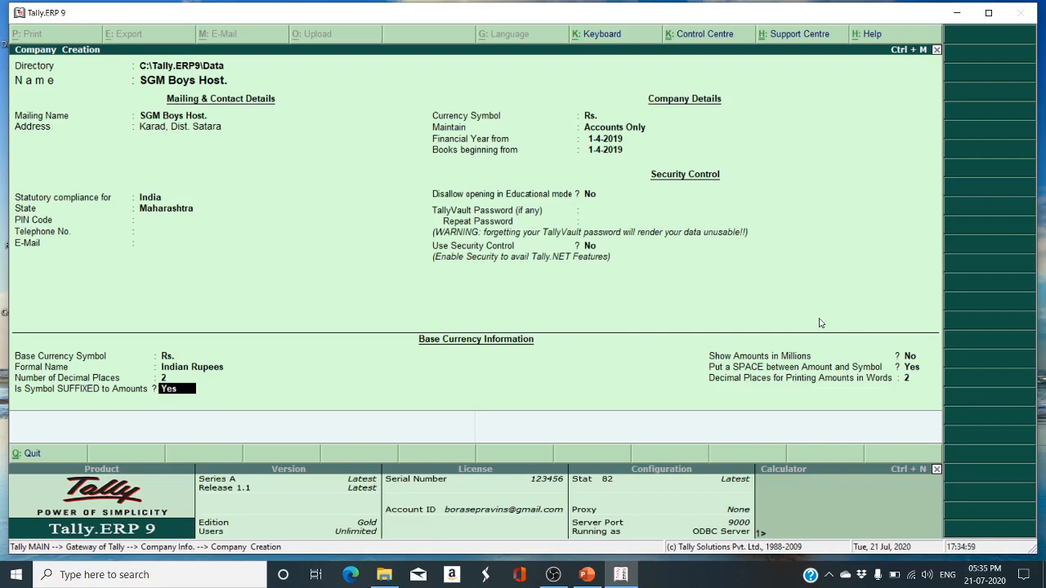
text(n)
key(Return)
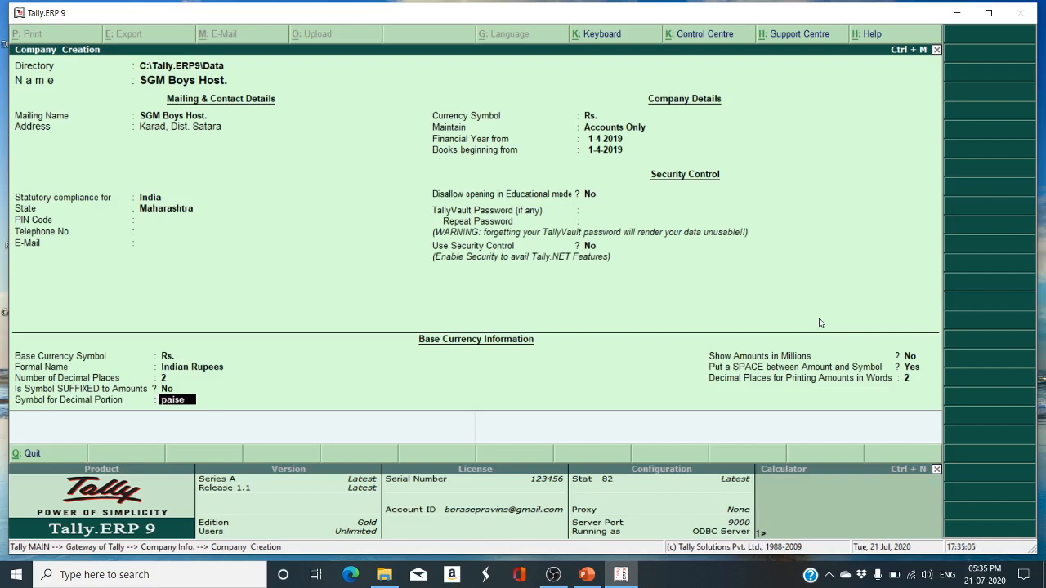
Keep paise, No for millions, Yes for the space and 2 decimal places in words, and accept the company creation.
key(Return)
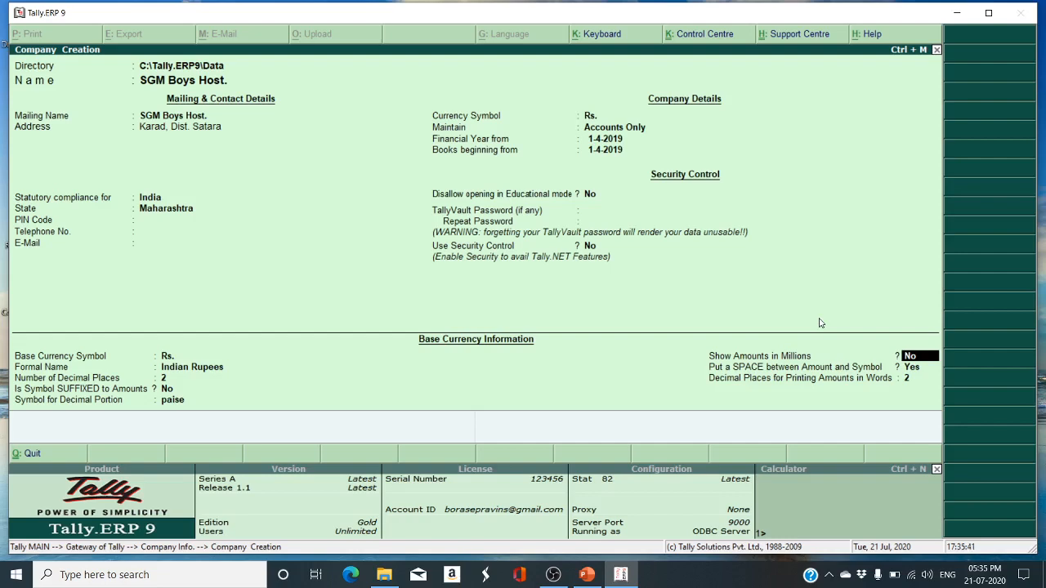
key(Return)
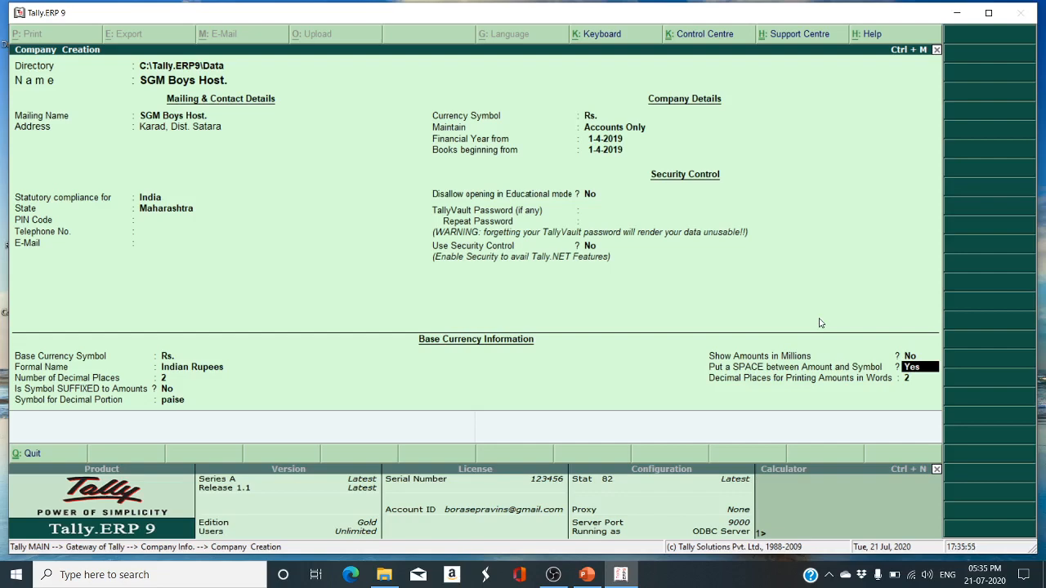
key(Return)
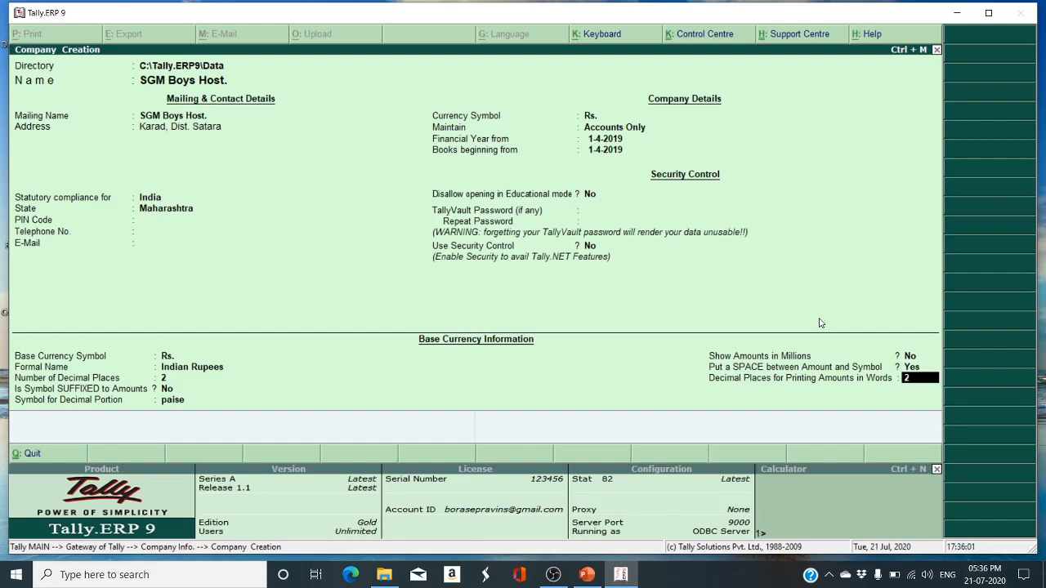
key(Return)
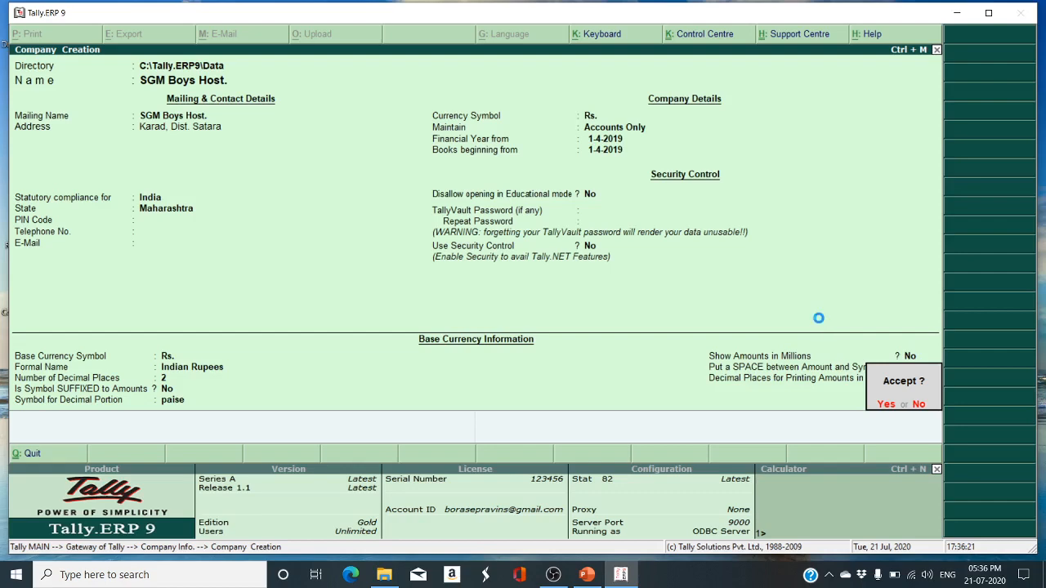
key(Return)
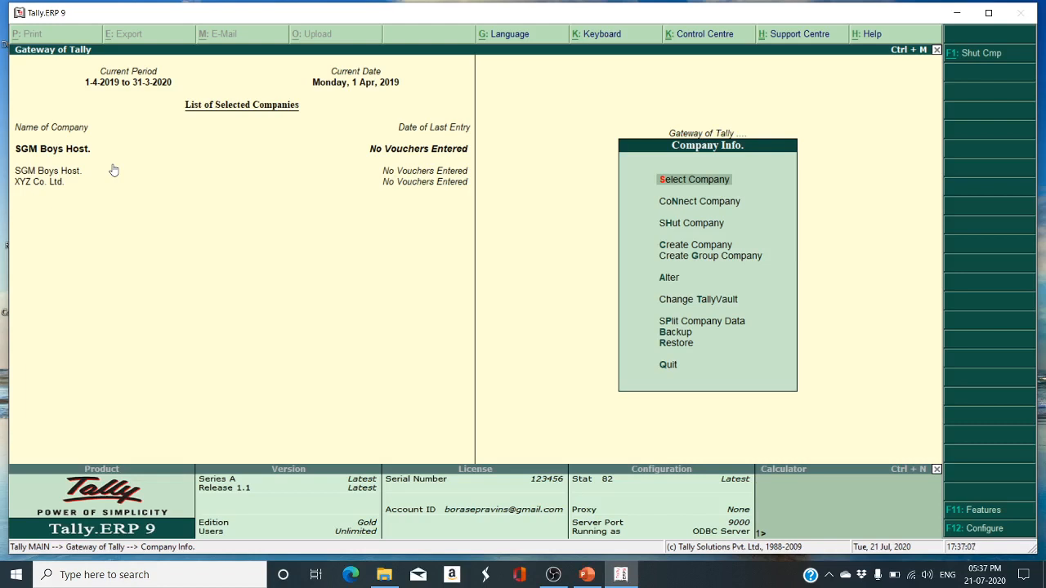
Look through the options of the Company Info. menu, including Alter, Change TallyVault and Split Company Data.
key(Down)
key(Down)
key(Down)
key(Down)
key(Down)
key(Down)
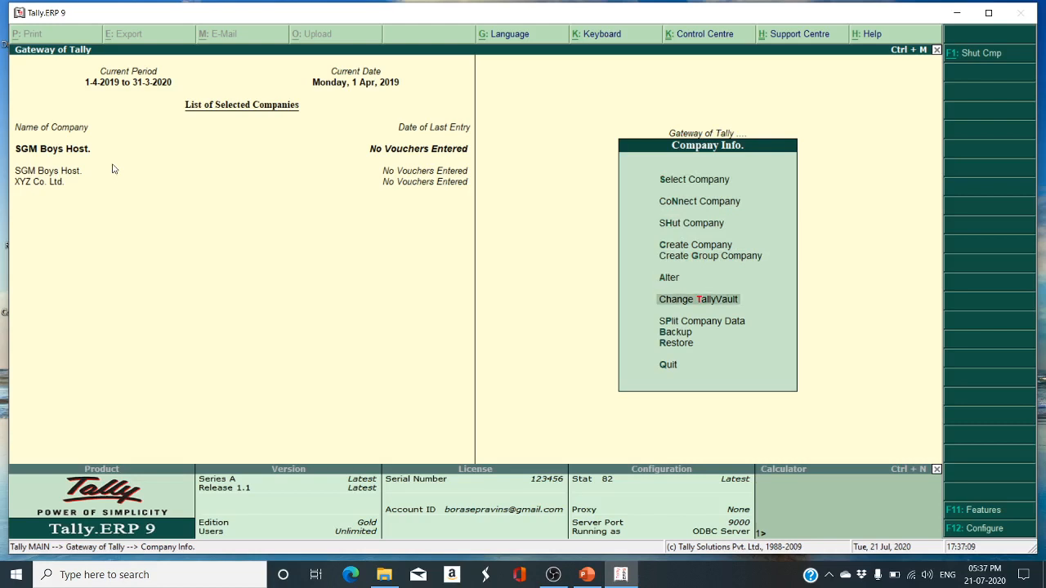
key(Up)
key(Up)
key(Up)
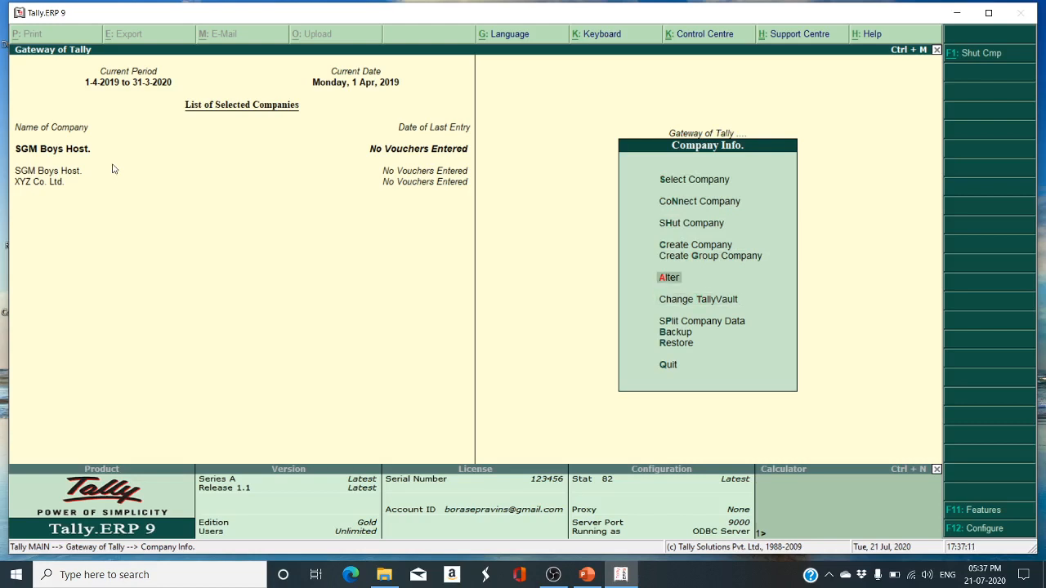
key(Down)
key(Down)
key(Down)
key(Down)
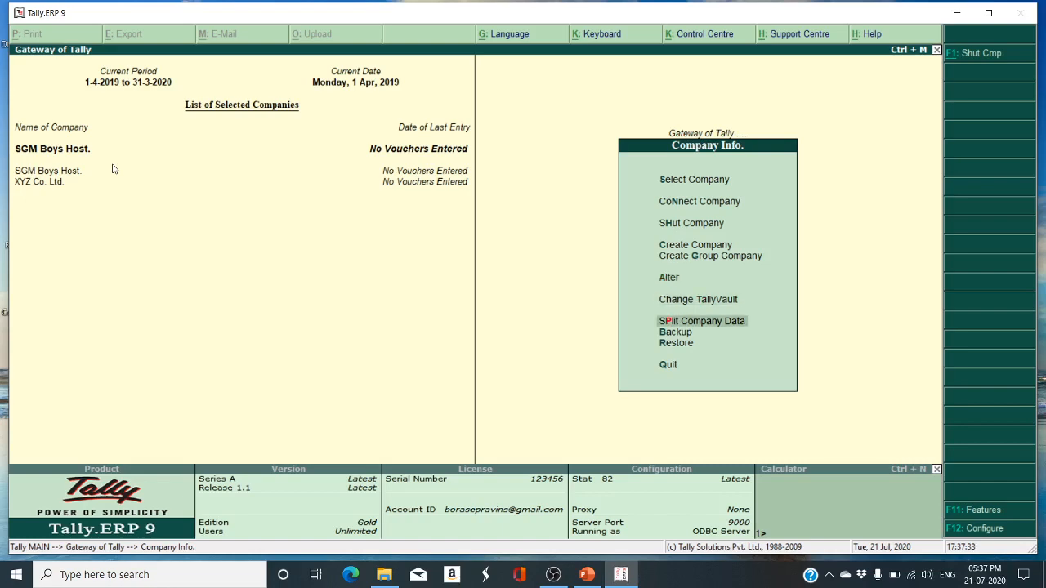
Open the list of companies available for alteration.
key(Up)
key(Up)
key(Up)
key(Up)
key(Down)
key(Down)
key(Down)
key(Up)
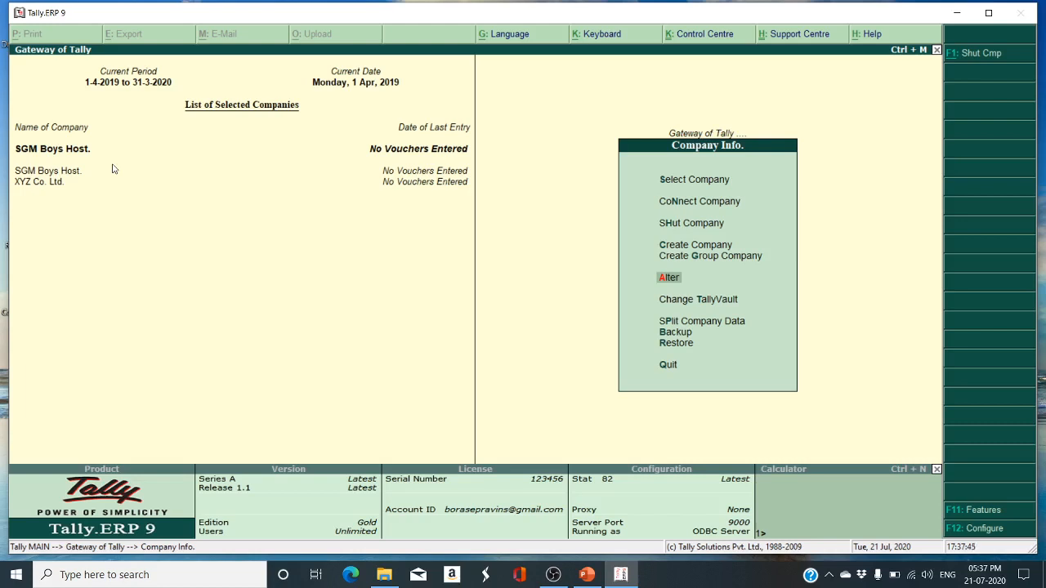
key(Return)
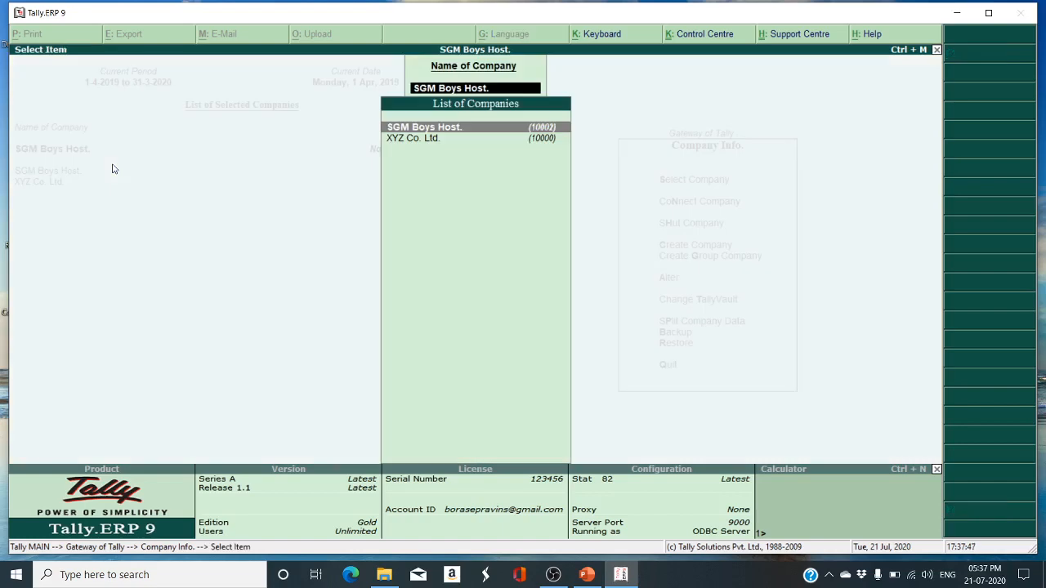
Choose SGM Boys Host. from the list of companies and open its details for alteration.
key(Down)
key(Up)
key(Down)
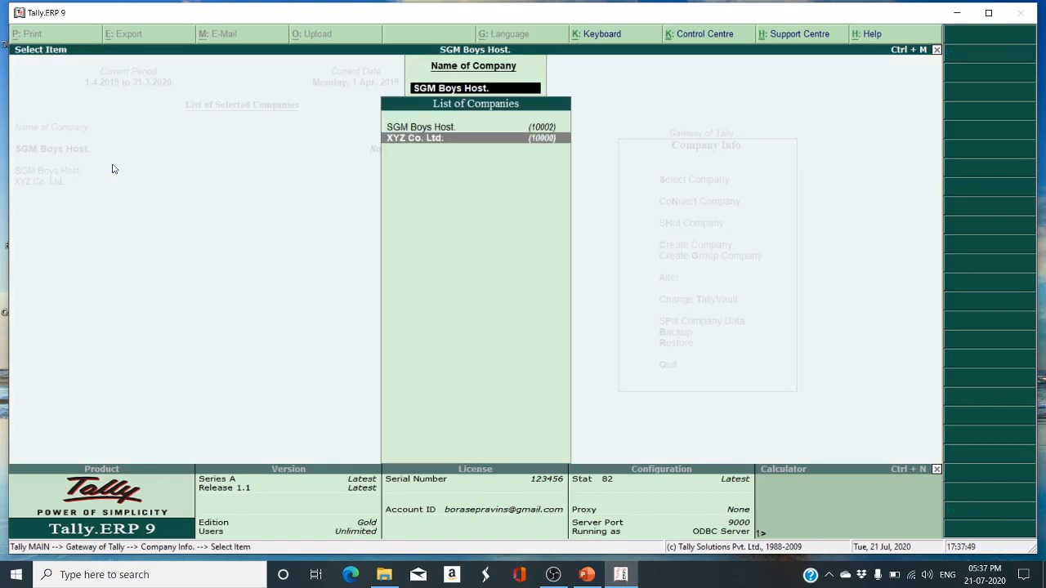
key(Up)
key(Down)
key(Up)
key(Down)
key(Up)
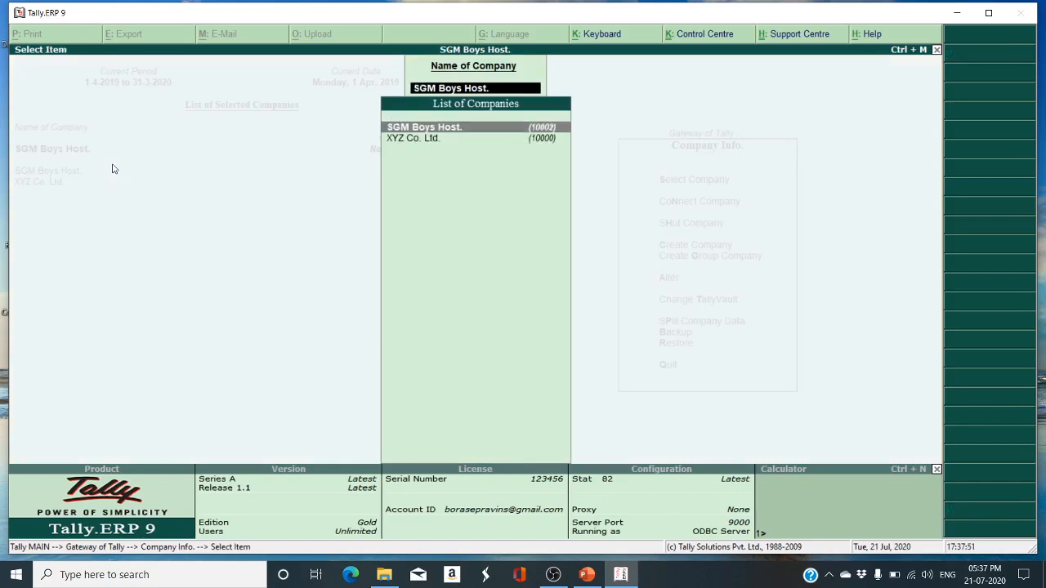
key(Down)
key(Up)
key(Down)
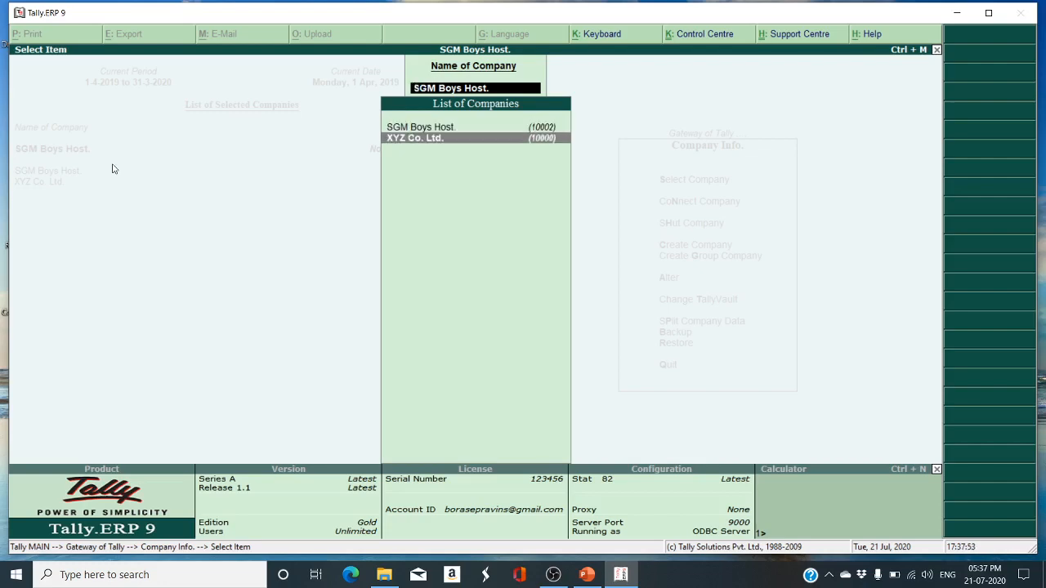
key(Up)
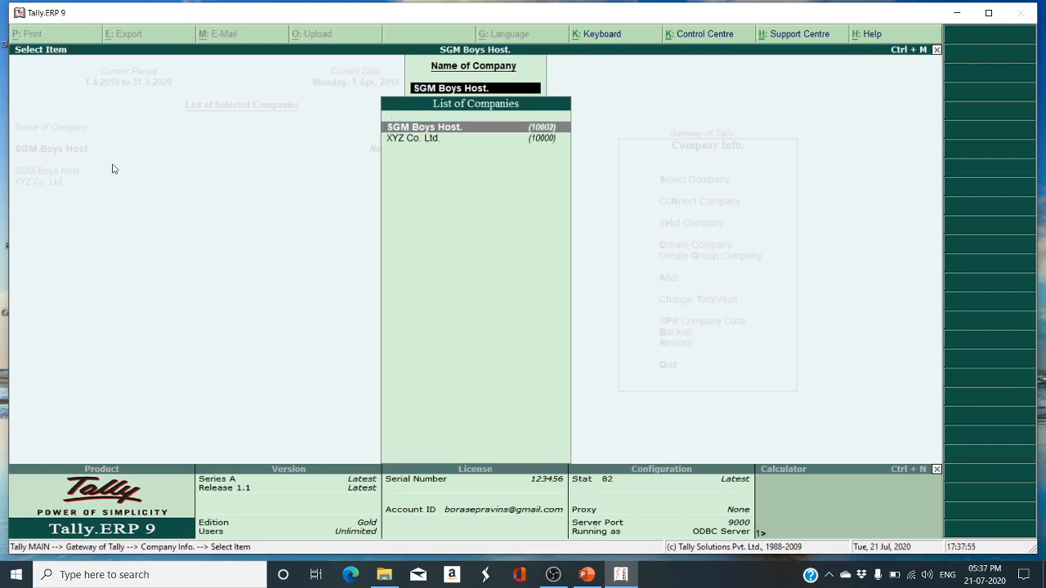
key(Return)
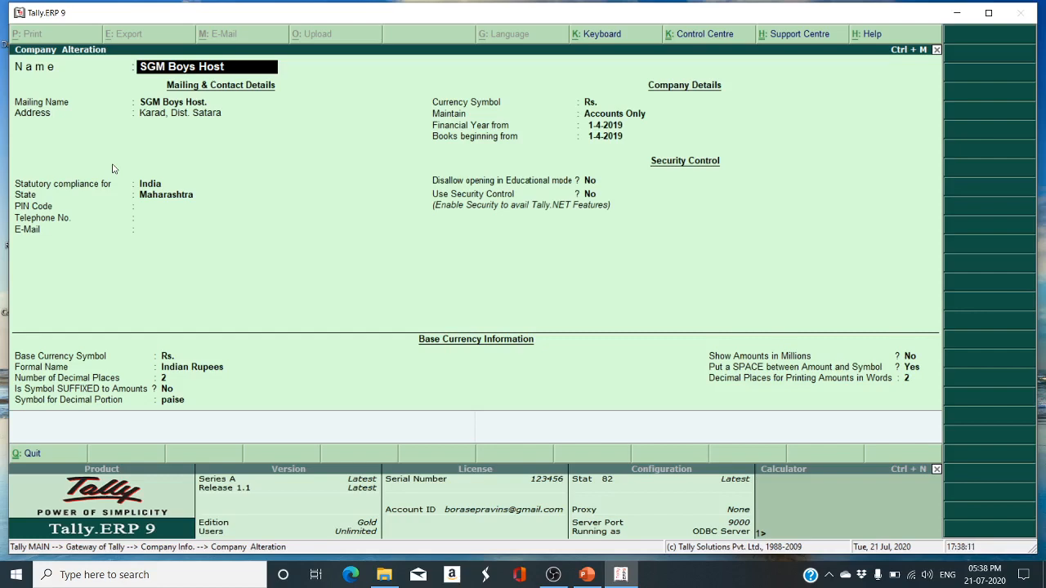
Change the company name to "SGM Boys Hos.", save the alteration and return to Company Info.
key(BackSpace)
key(Return)
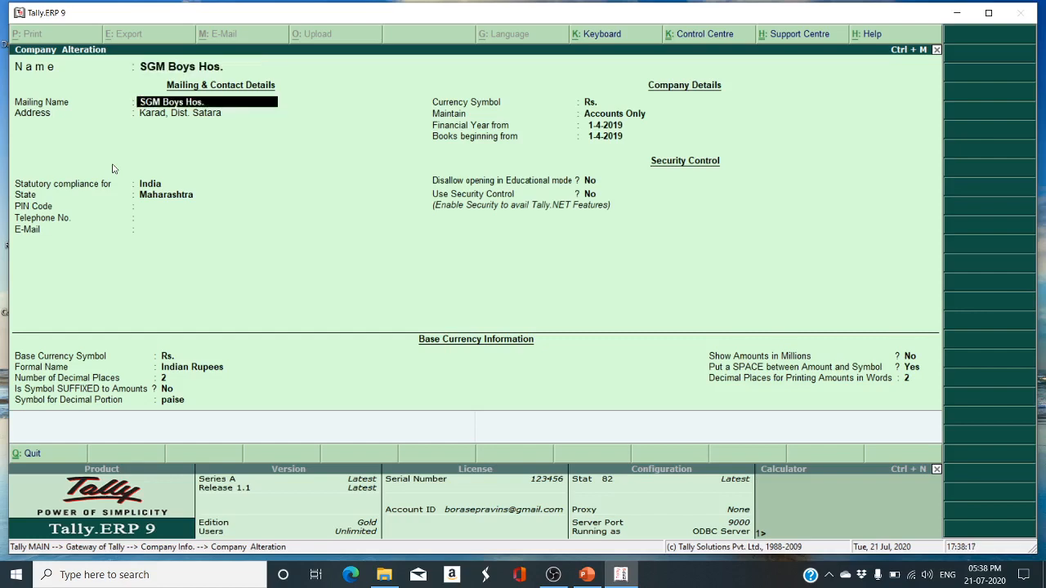
key(Return)
key(Return)
key(Return)
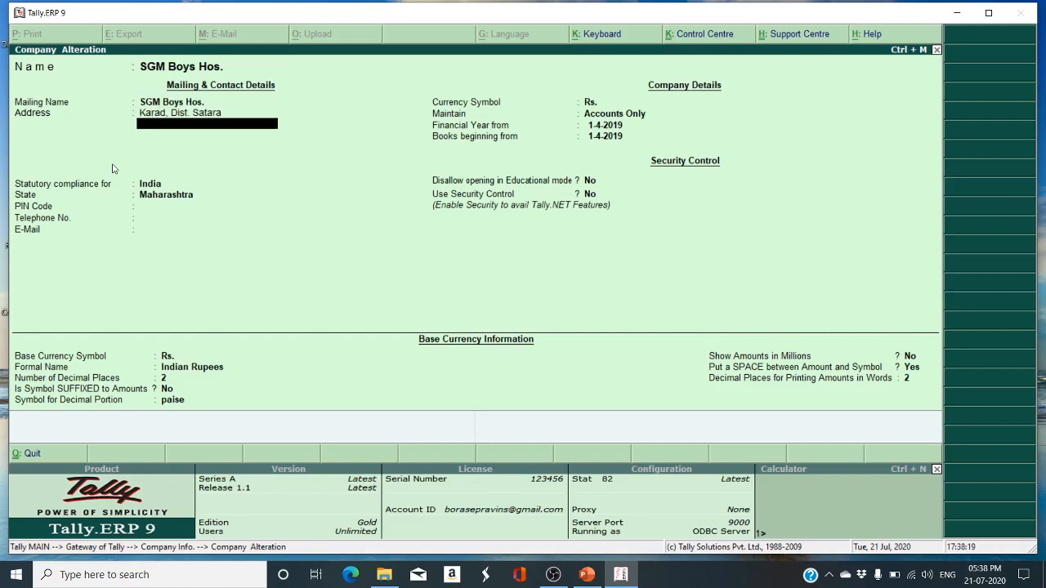
key(Return)
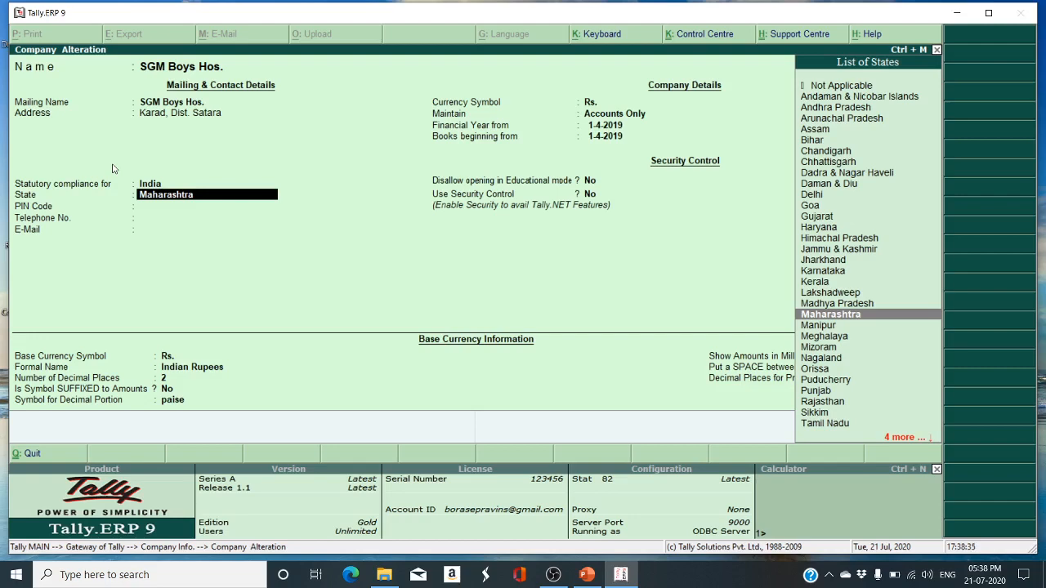
key(Escape)
key(y)
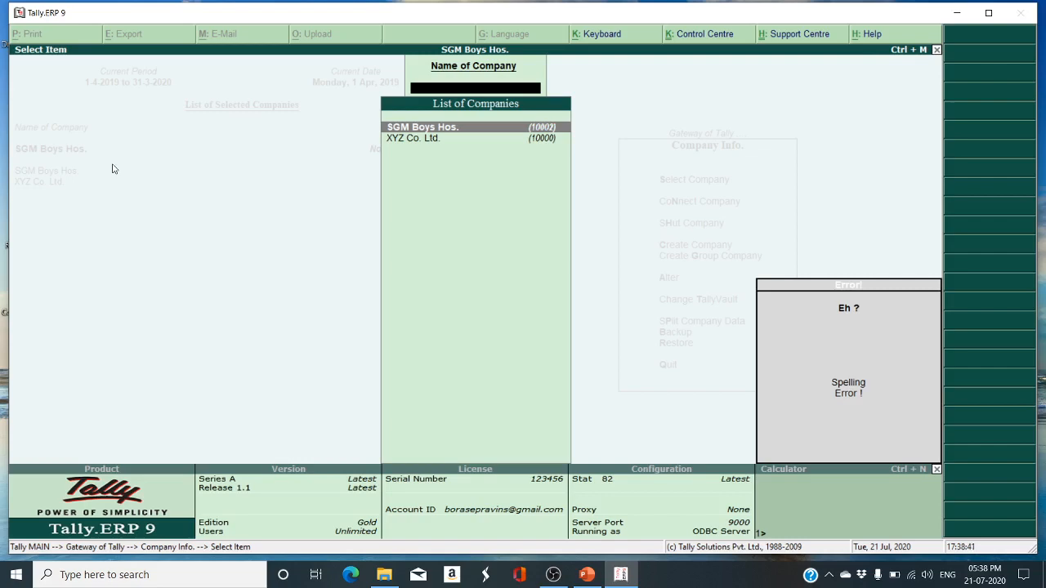
key(Escape)
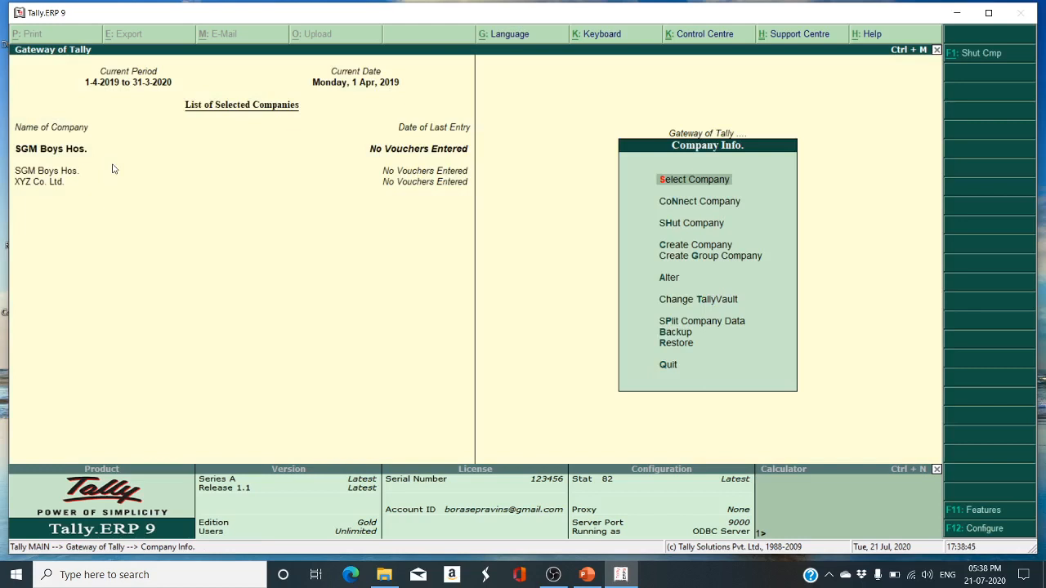
Shut the company XYZ Co. Ltd. from Company Info.
key(Down)
key(Down)
key(Down)
key(Down)
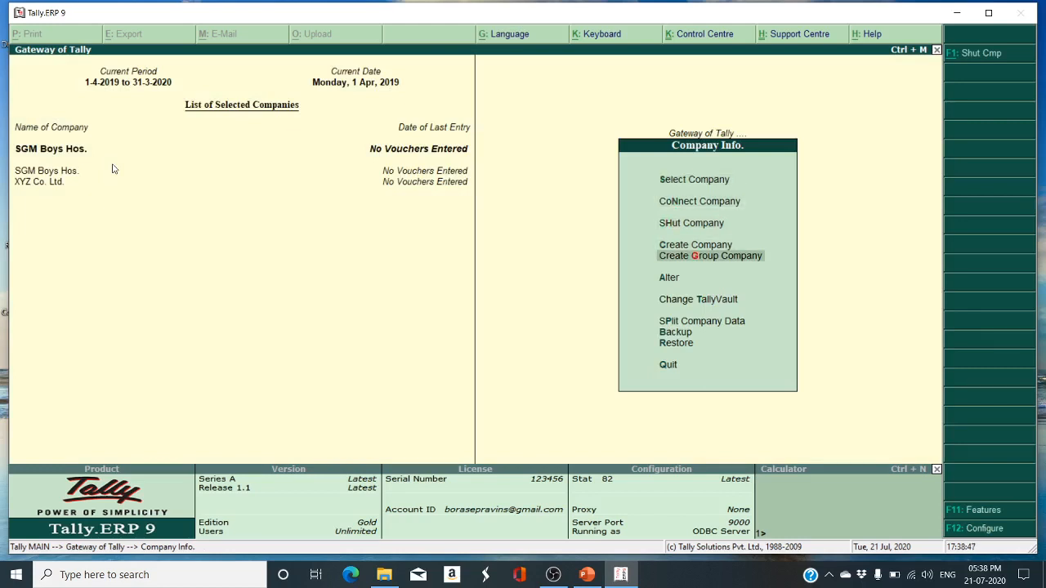
key(Down)
key(Up)
key(Up)
key(Up)
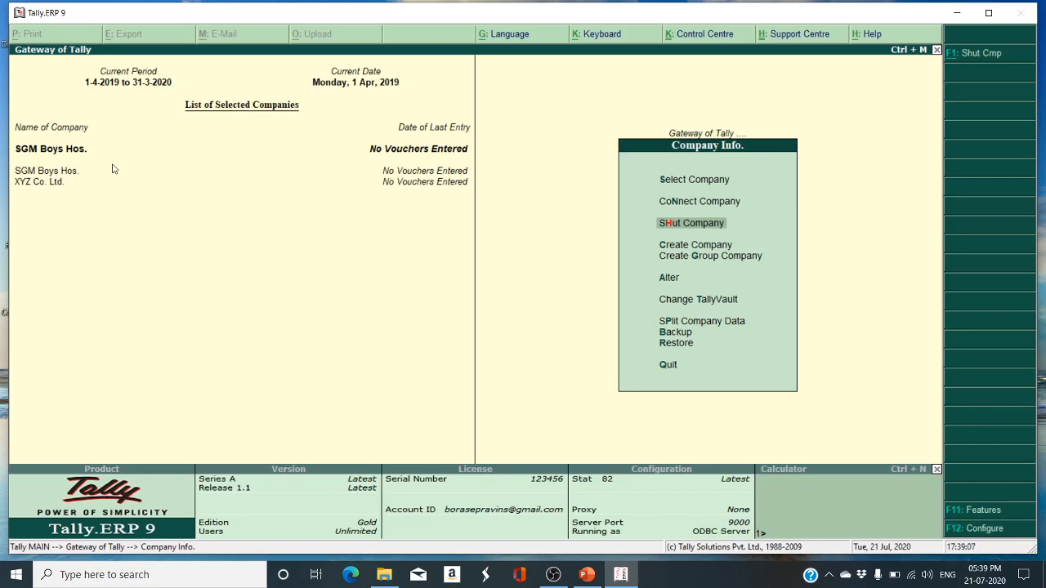
key(Return)
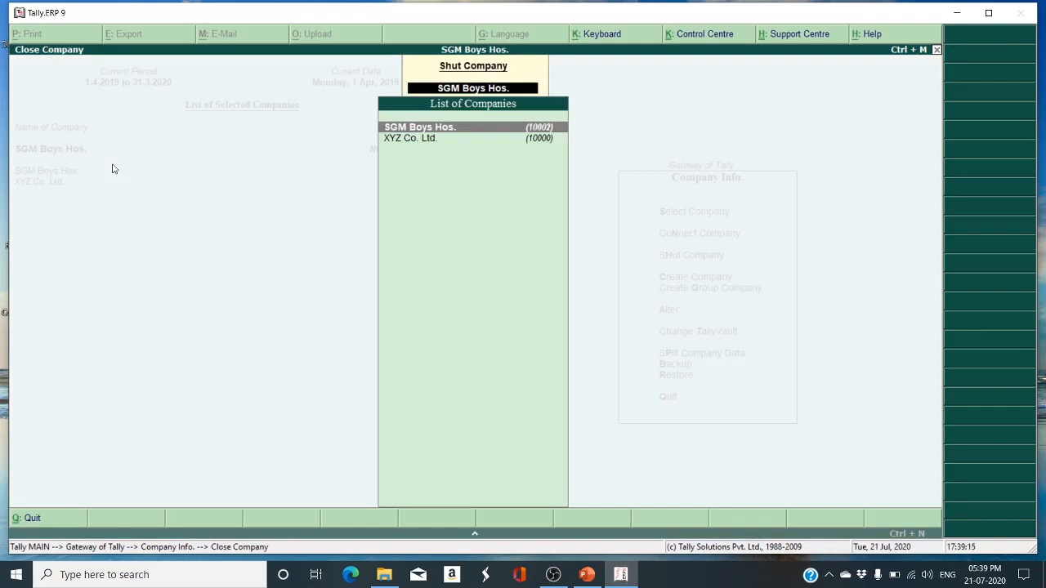
key(Down)
key(Up)
key(Down)
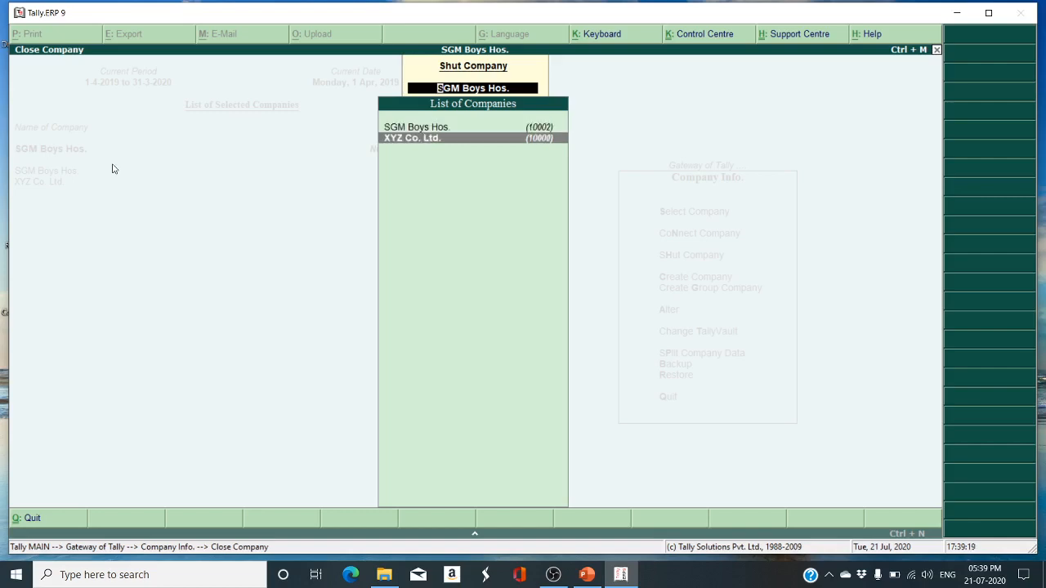
key(Return)
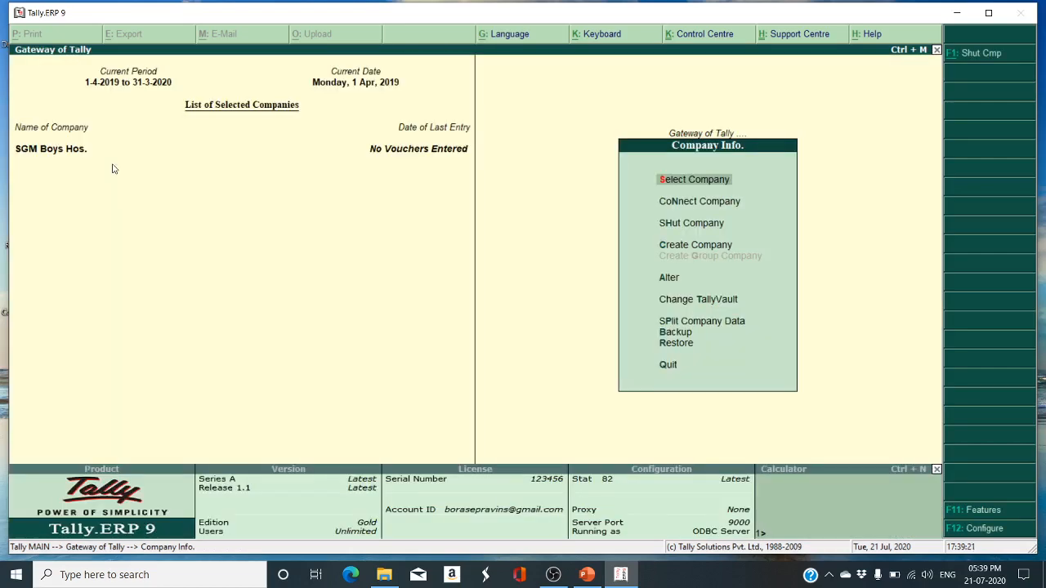
Shut the remaining open company, SGM Boys Hos.
key(Down)
key(Down)
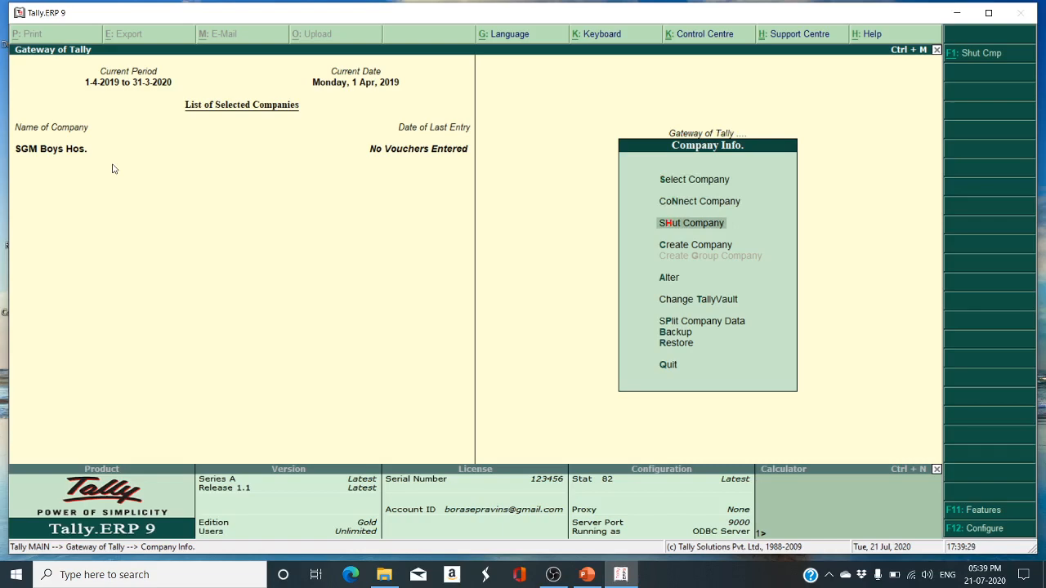
key(Return)
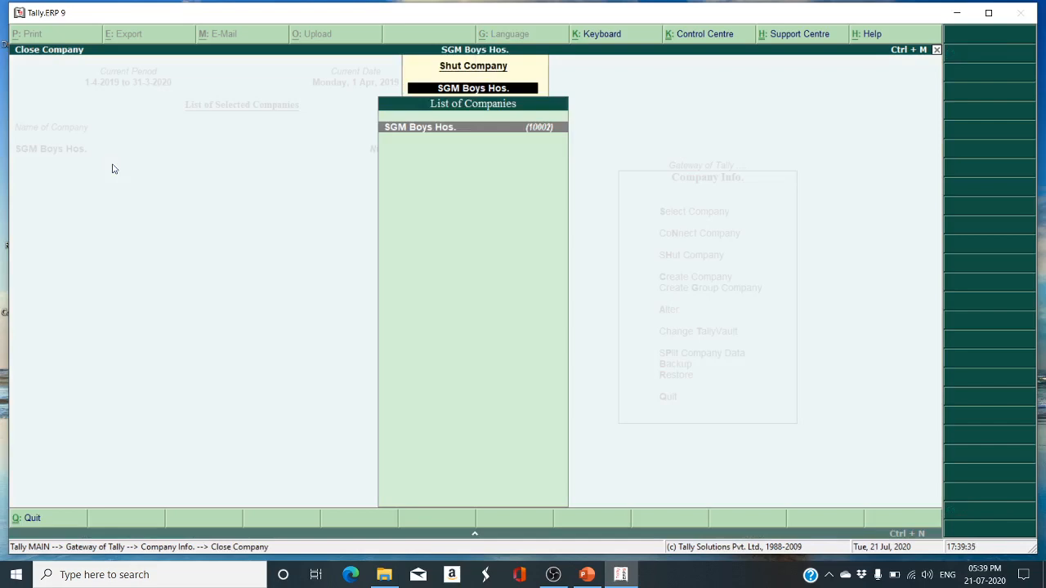
key(Return)
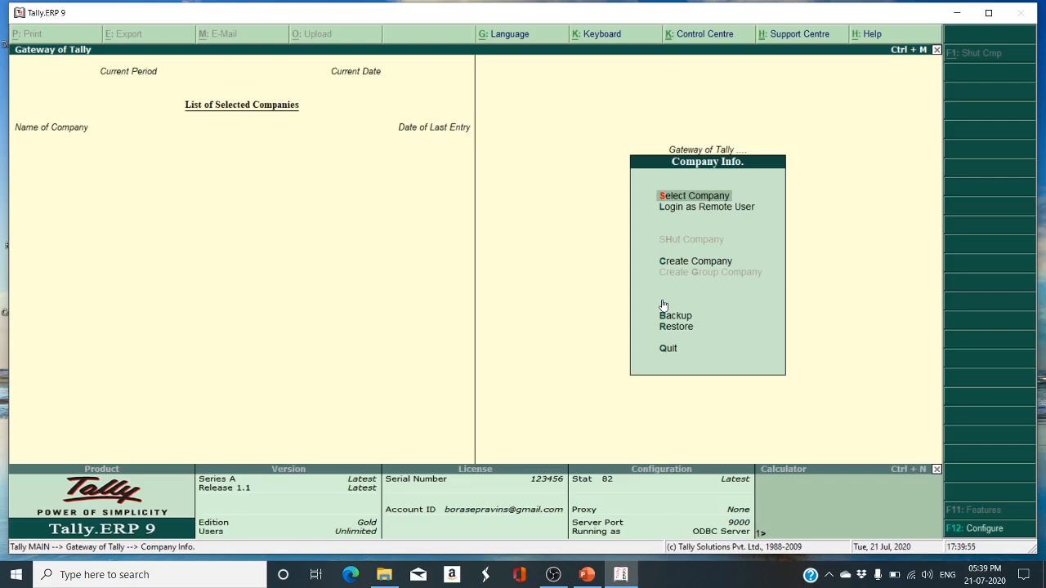
Select SGM College Karad as the company to work in and return to the Gateway of Tally.
key(Return)
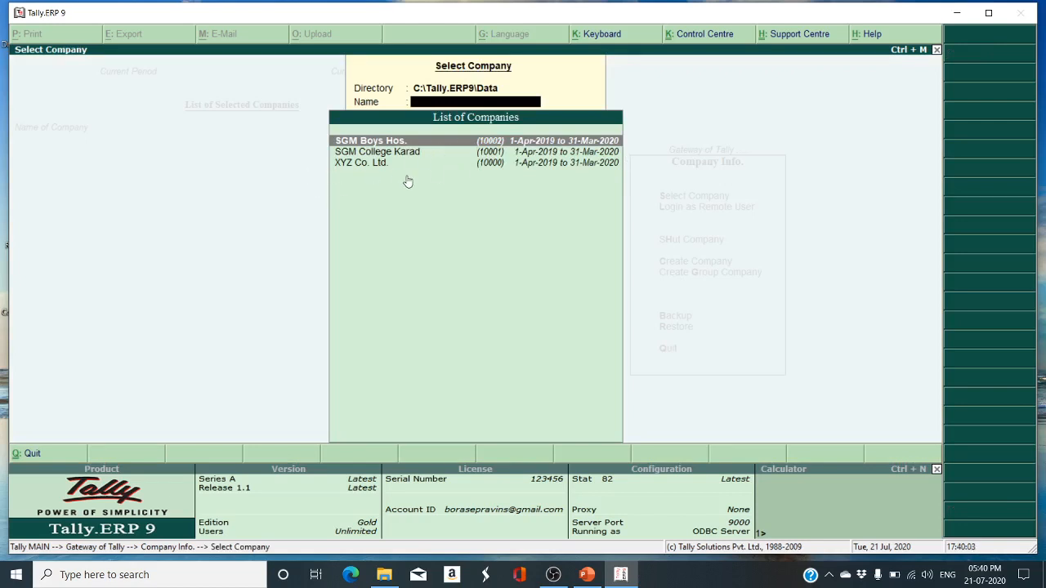
key(Down)
key(Down)
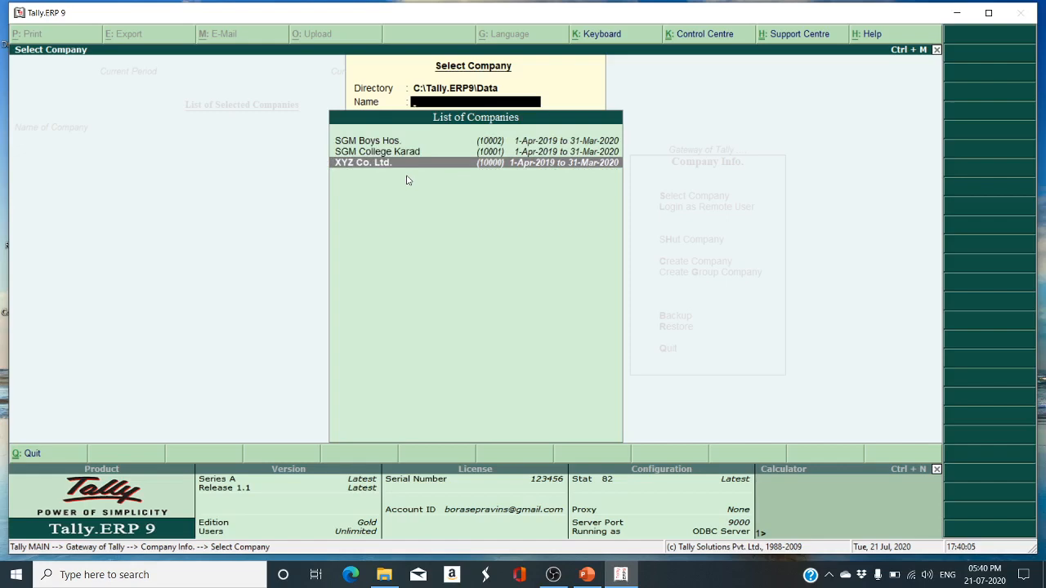
key(Up)
key(Up)
key(Down)
key(Down)
key(Up)
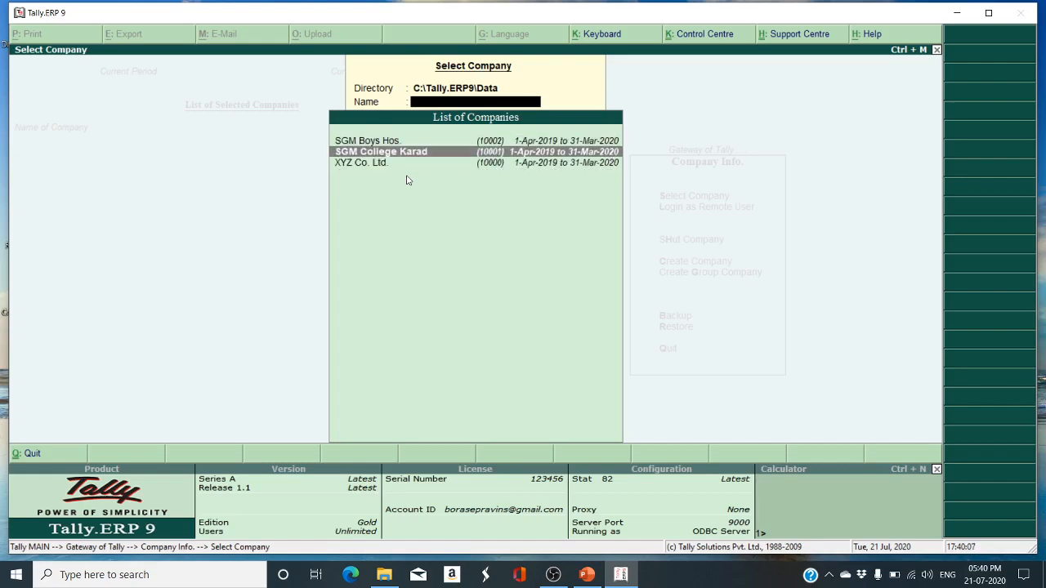
key(Up)
key(Down)
key(Return)
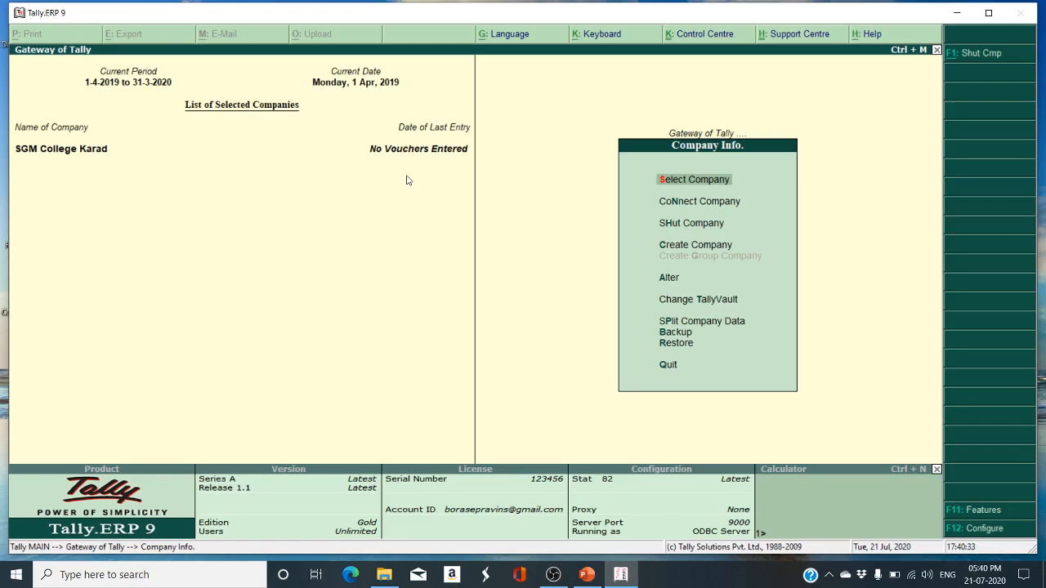
key(Escape)
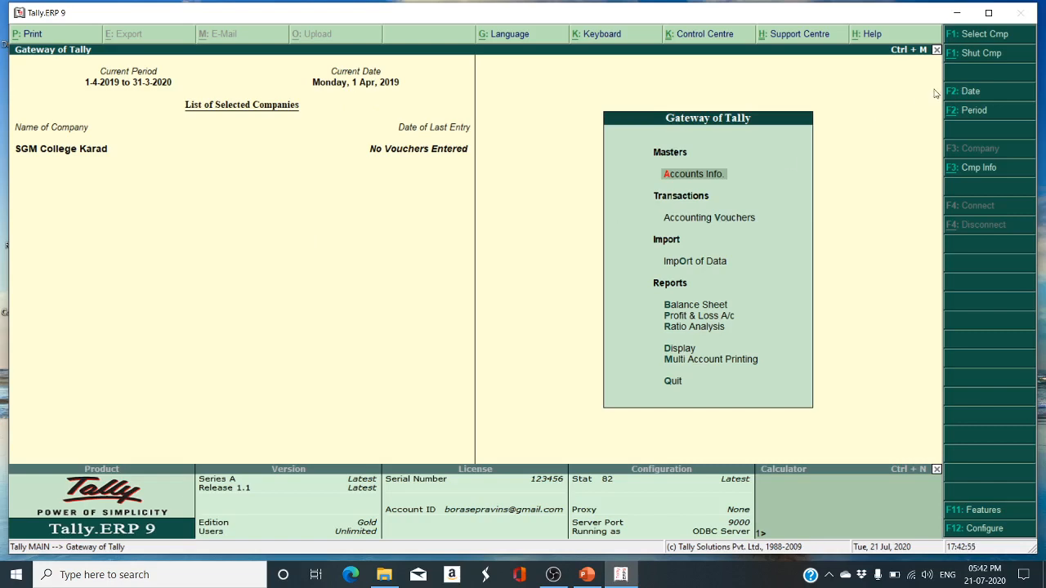
Change the current date of SGM College Karad to 15-4-2019.
key(XF86MonBrightnessDown)
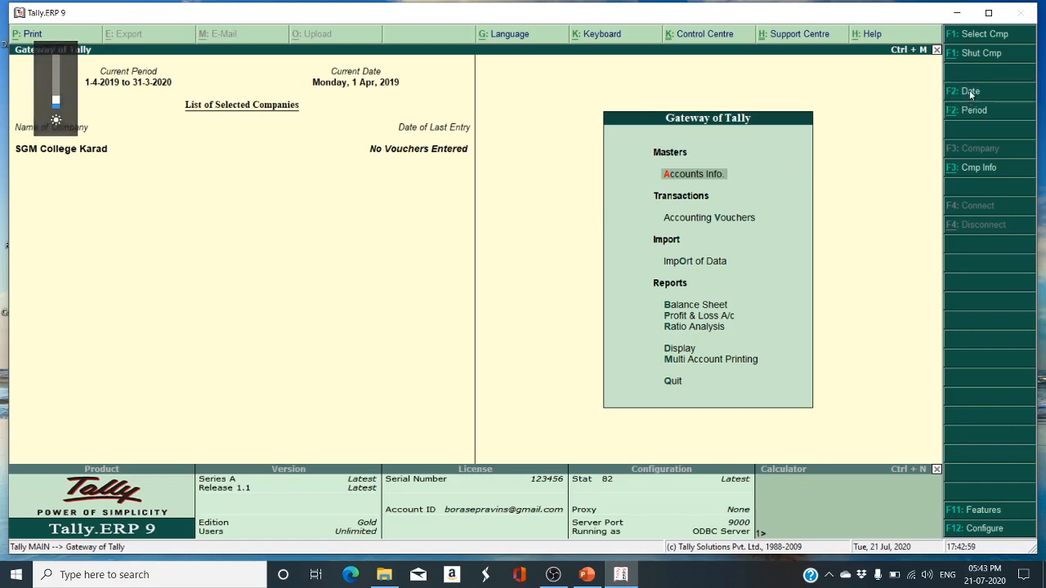
click(969, 91)
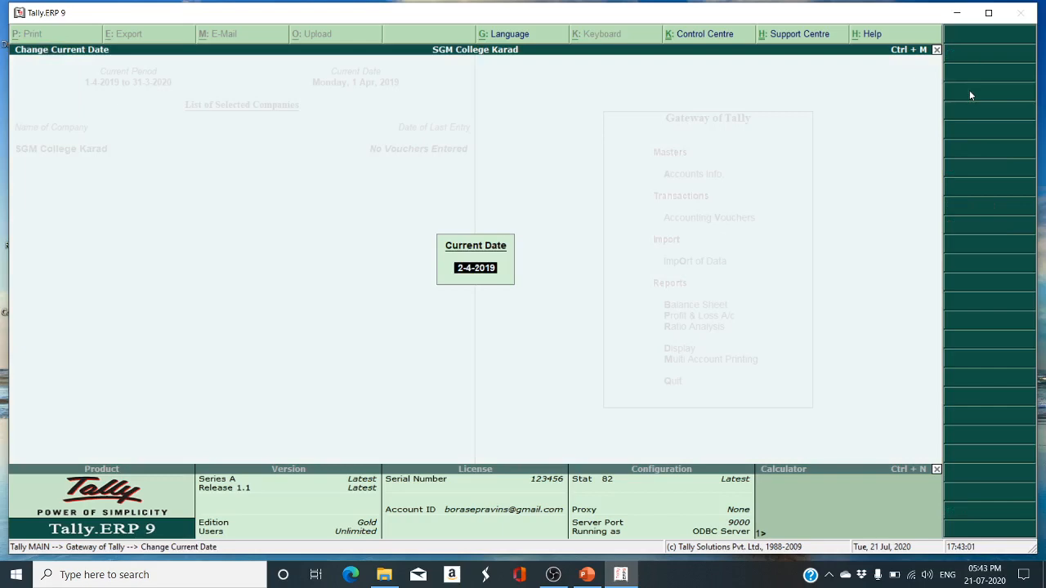
text(15-4)
key(Return)
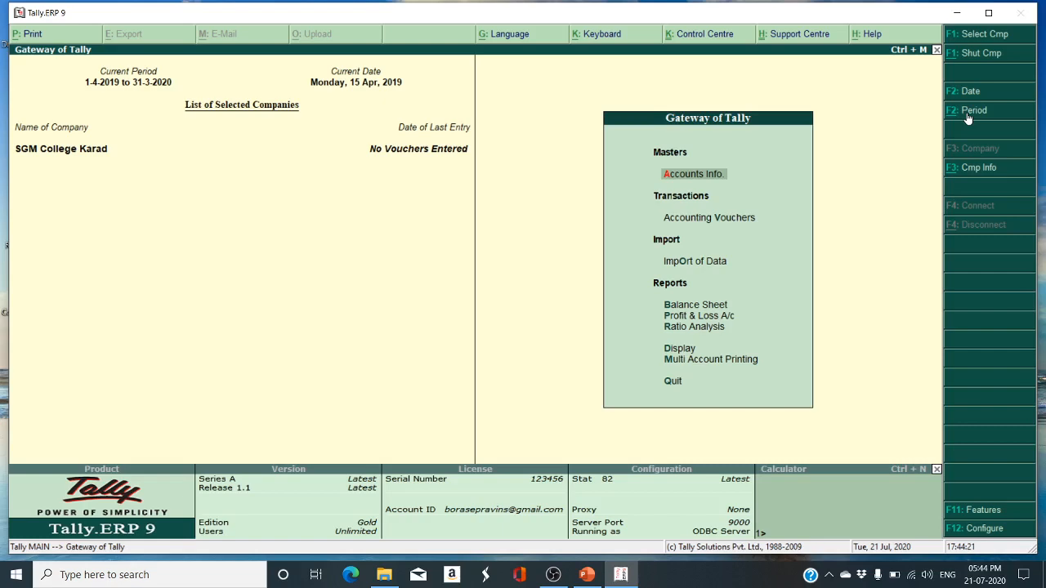
Change the current period of SGM College Karad to run from 1-4-2020 to 31-3-2021.
click(967, 119)
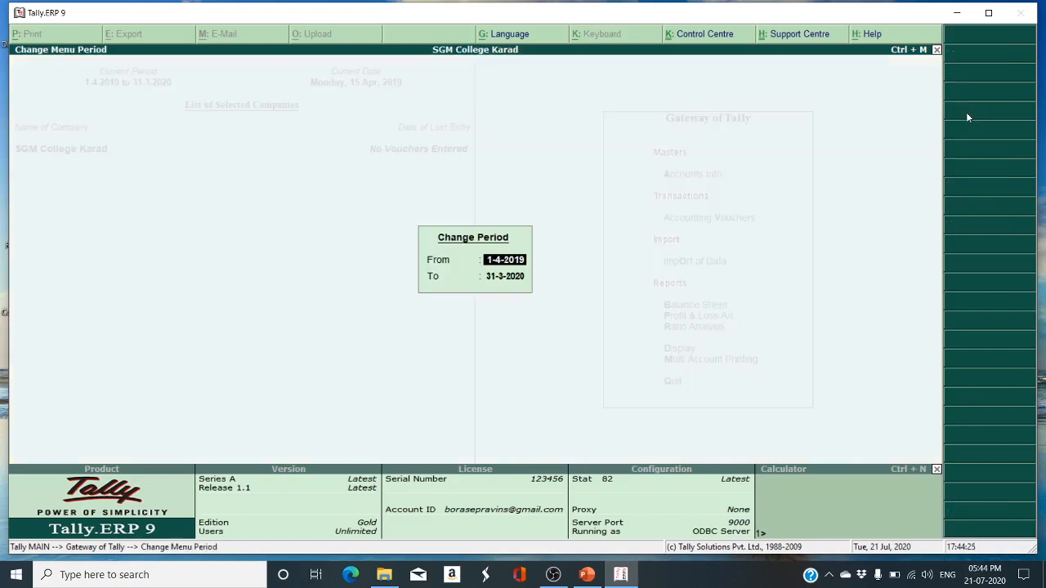
text(1-4-2020-31)
key(BackSpace)
key(BackSpace)
key(BackSpace)
key(Return)
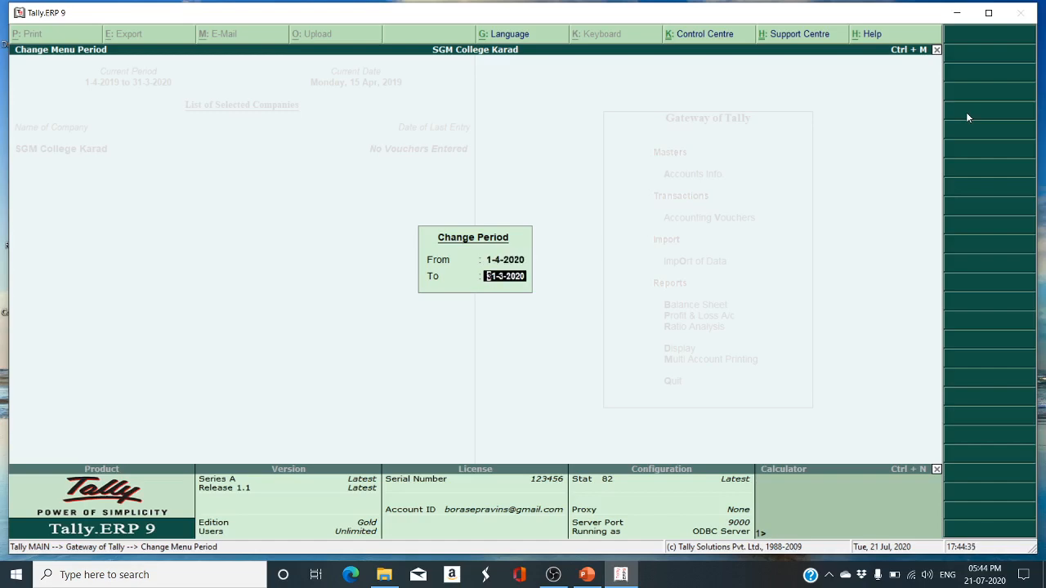
text(31-3-2021)
key(Return)
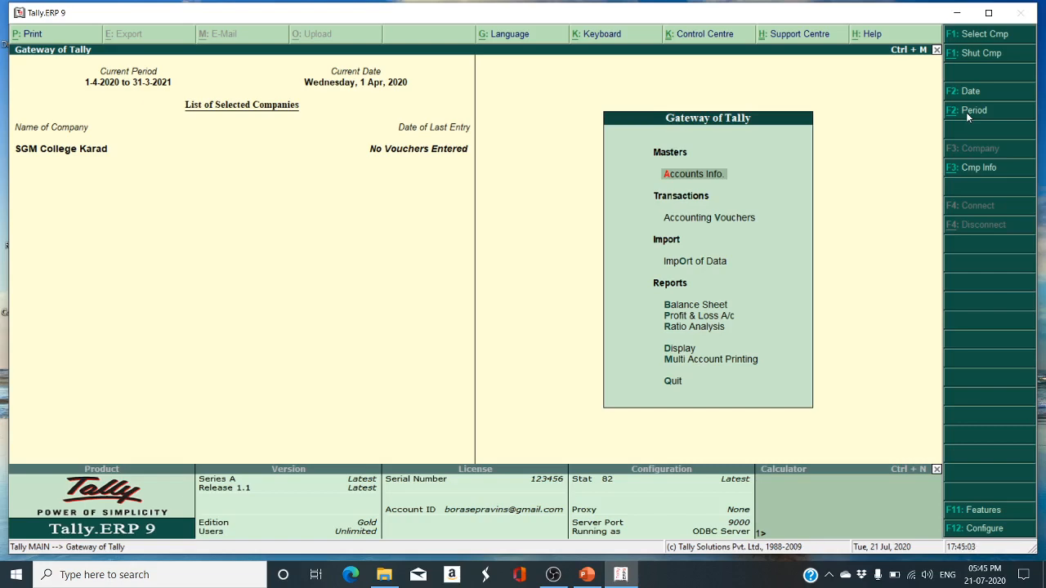
click(968, 117)
key(Escape)
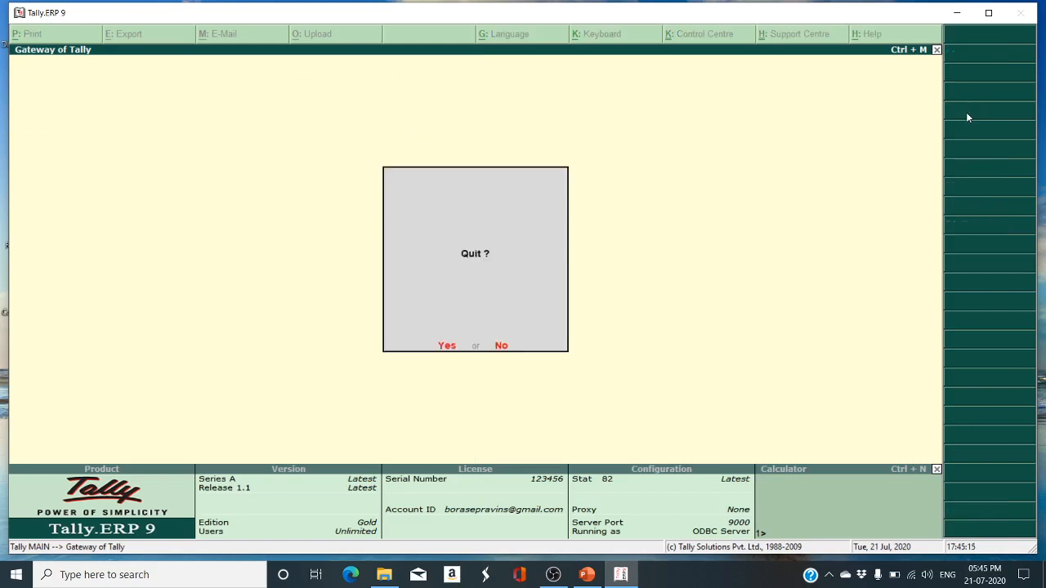
key(n)
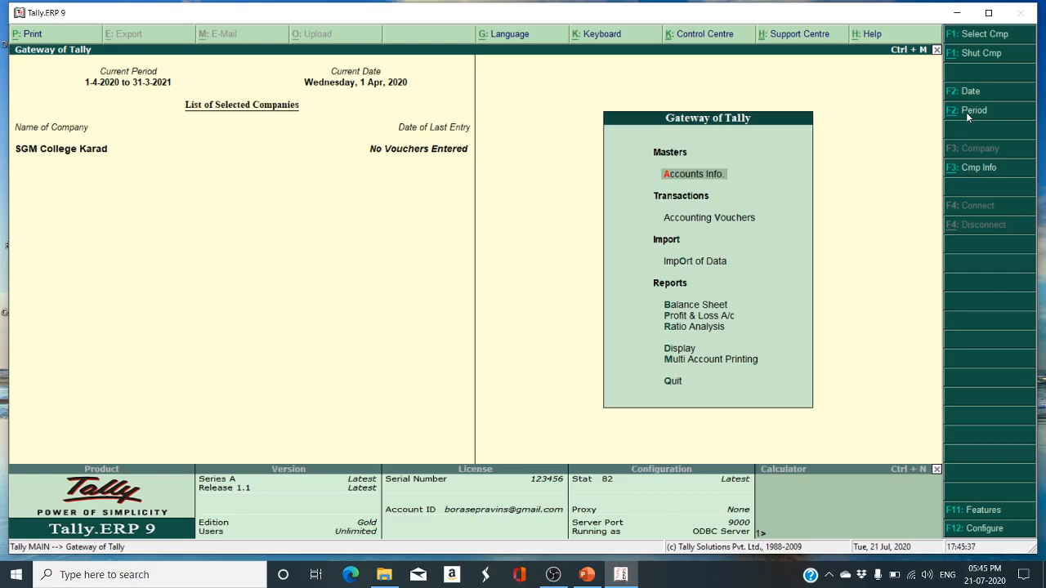
Quit the program from the Gateway of Tally, accepting the exit confirmation.
key(Escape)
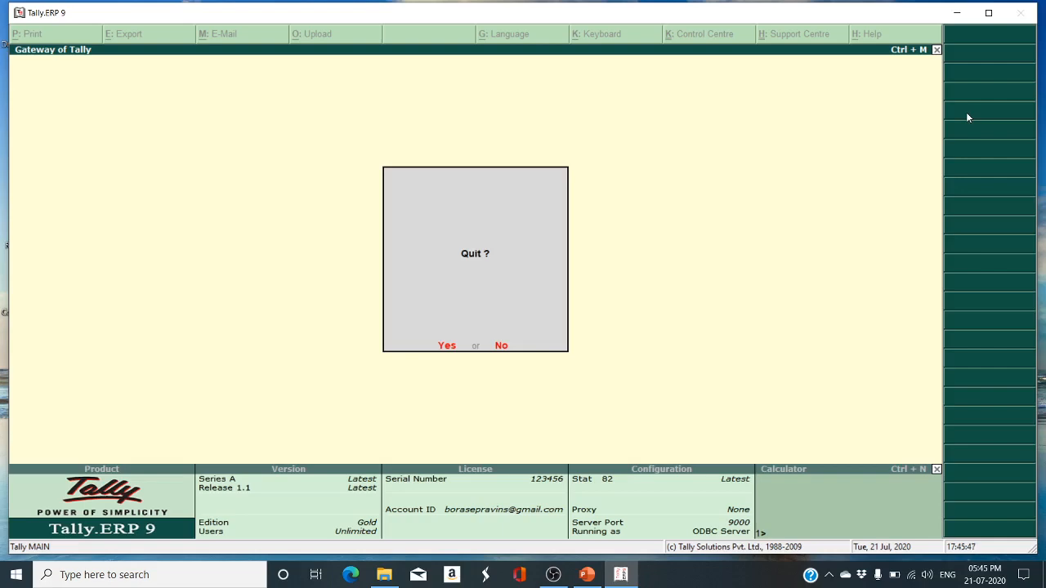
key(Return)
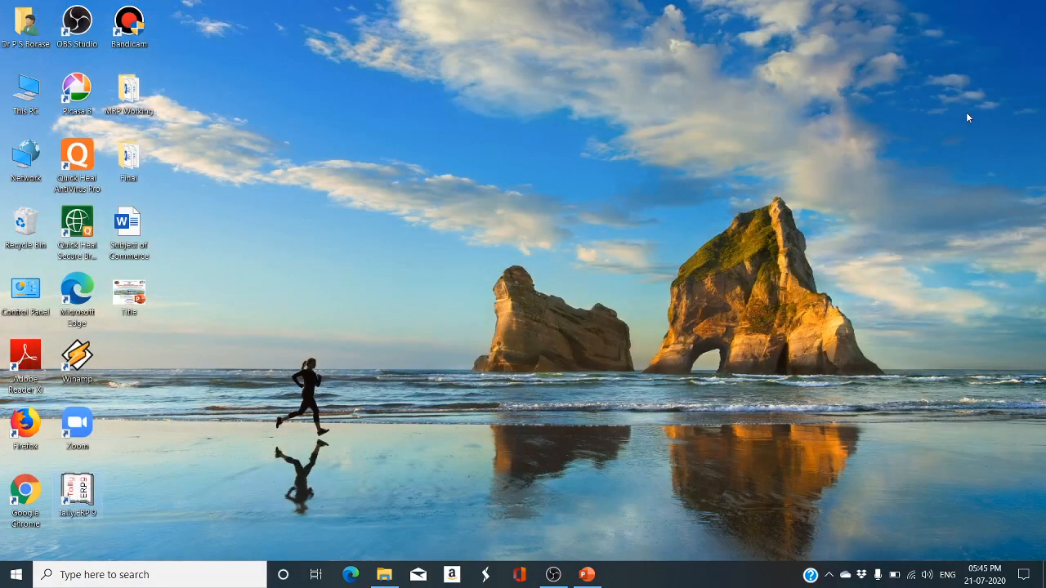